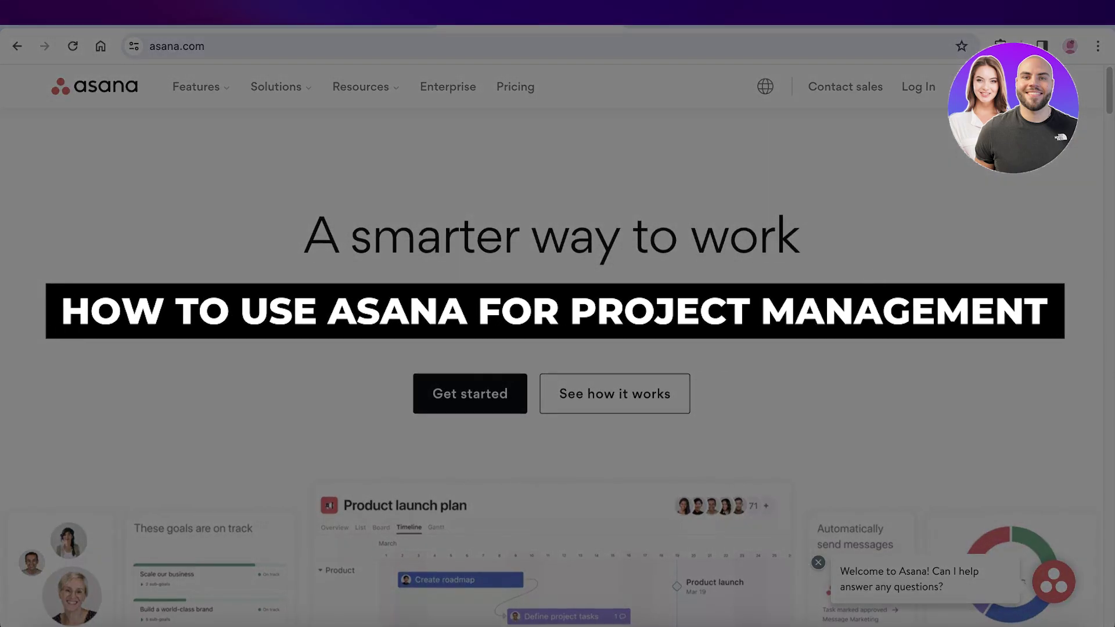
Sign up for Asana using the first listed Google work account
scroll(877, 274, down, 5)
scroll(875, 295, down, 5)
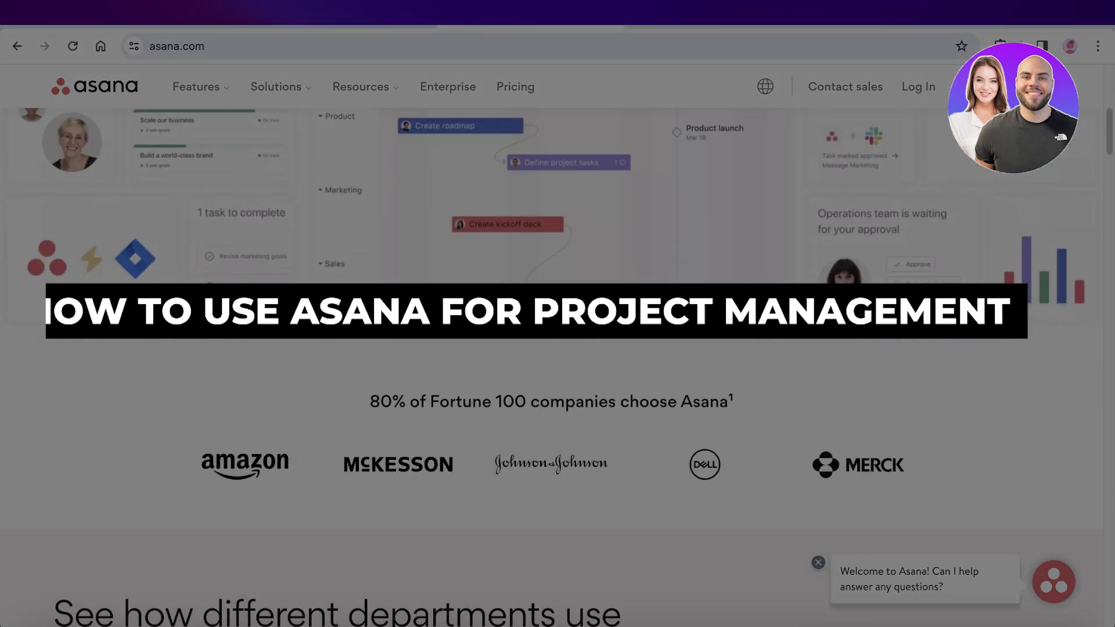
scroll(875, 295, down, 8)
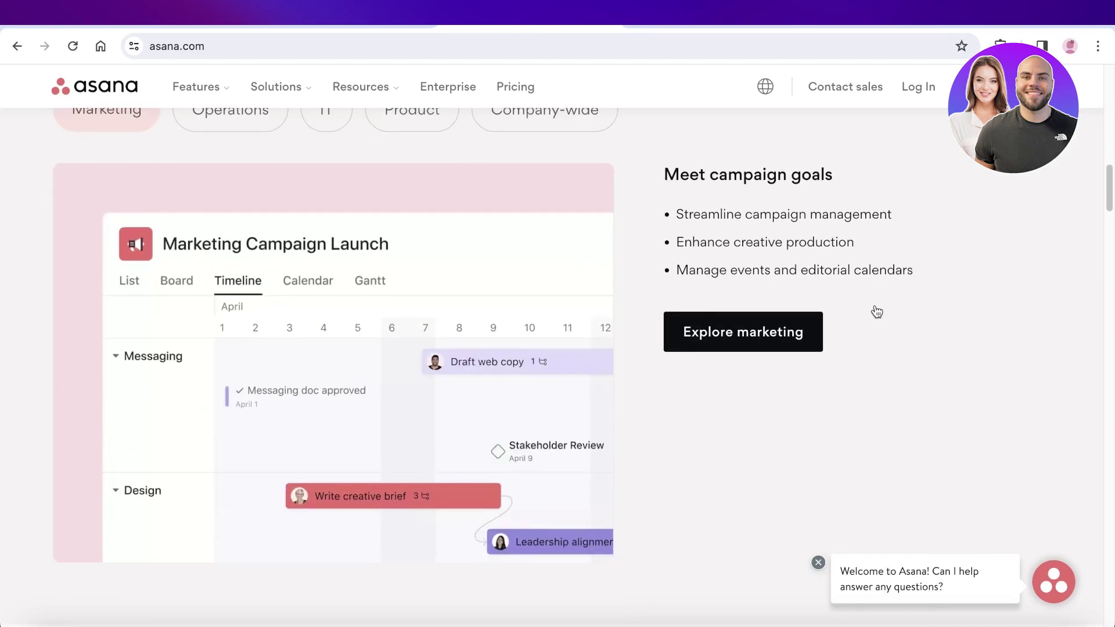
scroll(877, 313, down, 3)
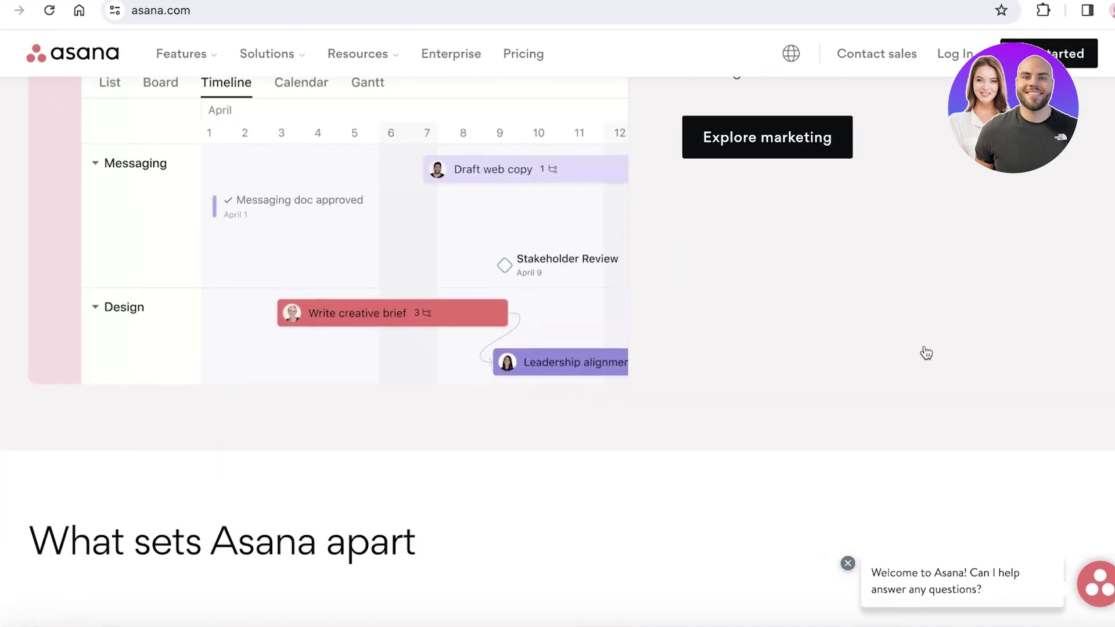
scroll(889, 426, down, 2)
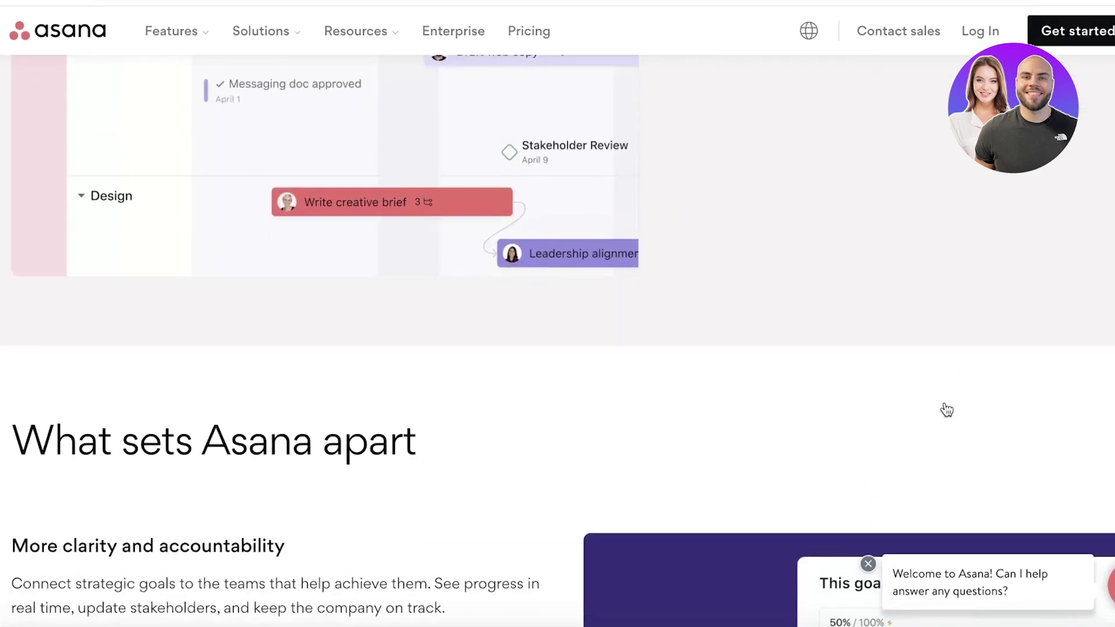
scroll(946, 410, down, 3)
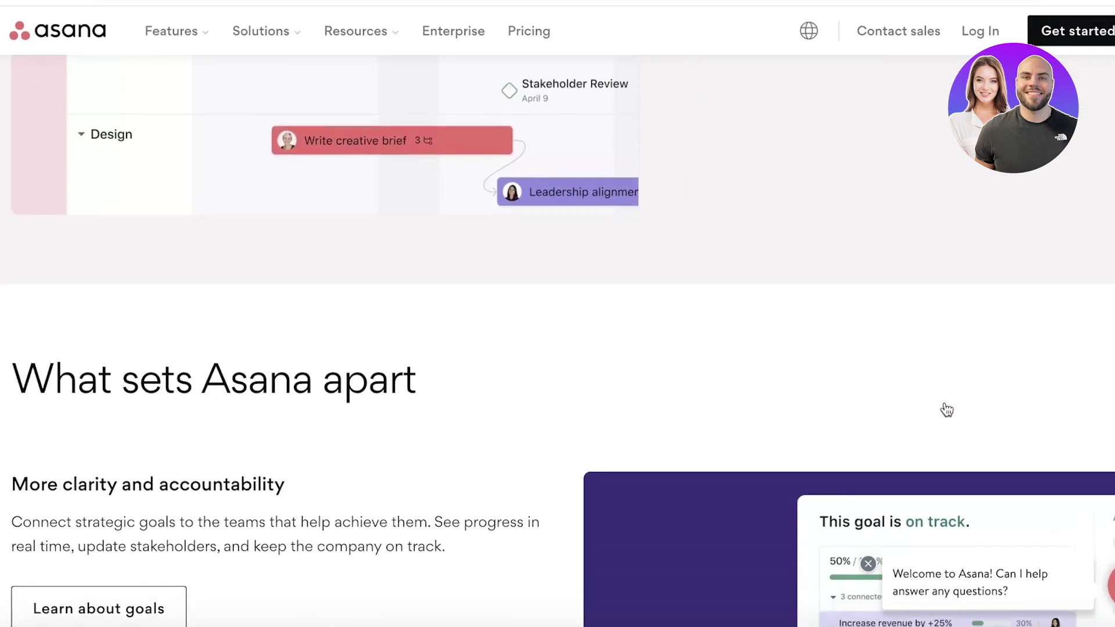
scroll(946, 414, down, 9)
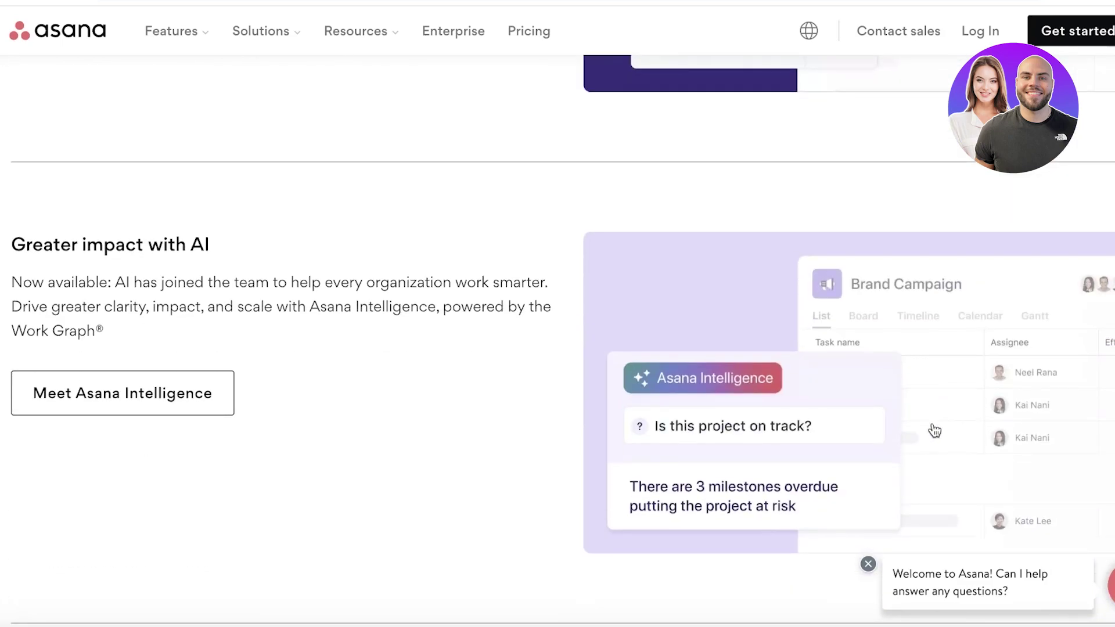
scroll(848, 326, up, 20)
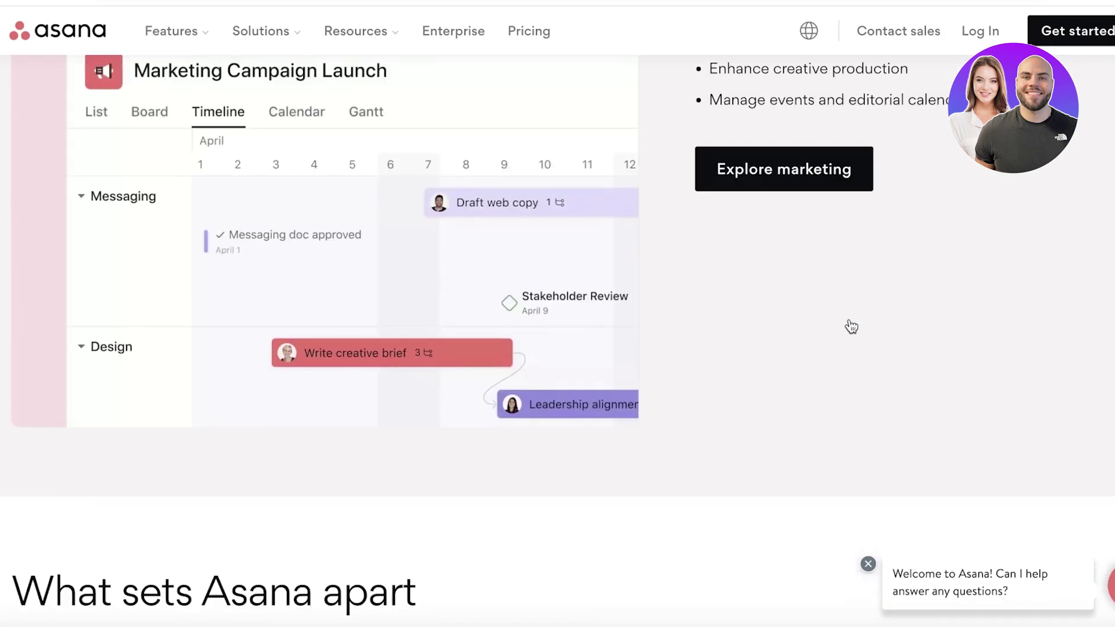
scroll(880, 364, up, 7)
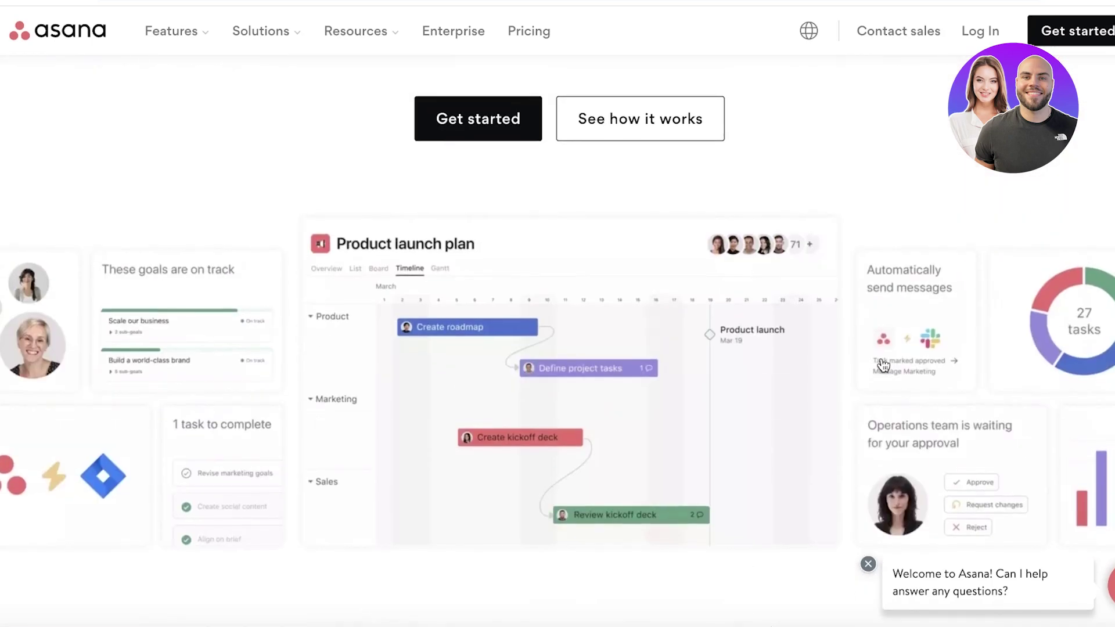
scroll(881, 366, up, 4)
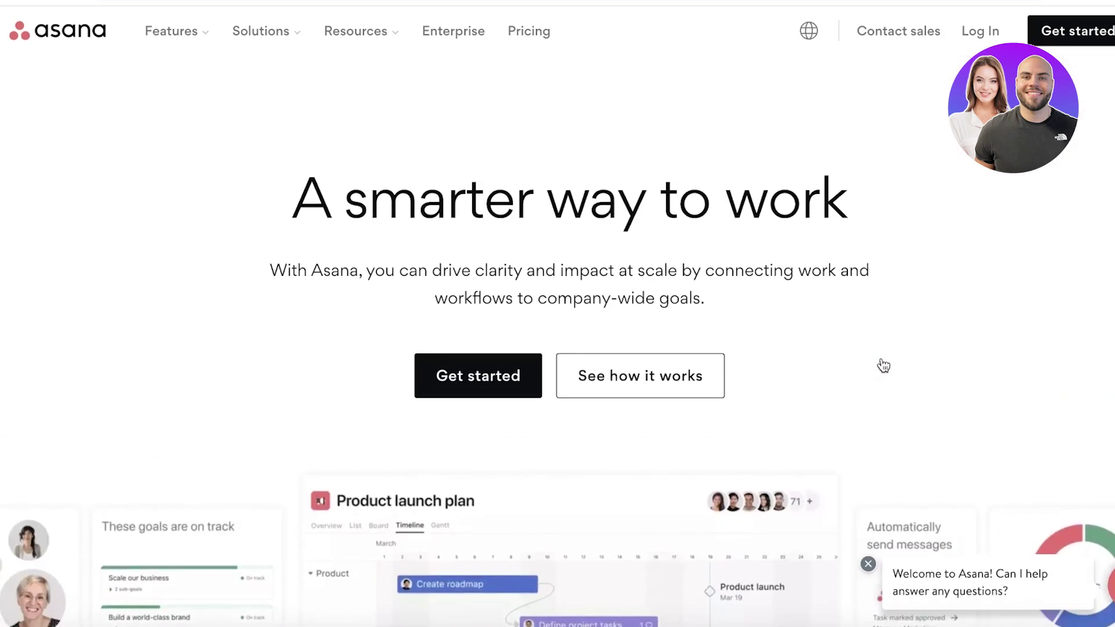
click(1066, 50)
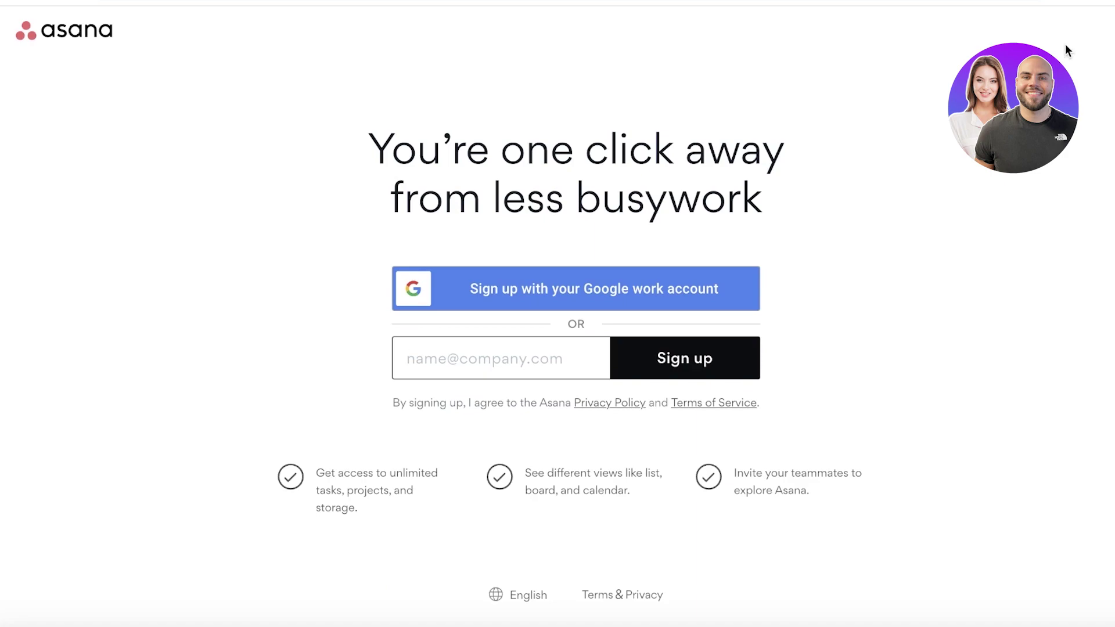
click(603, 309)
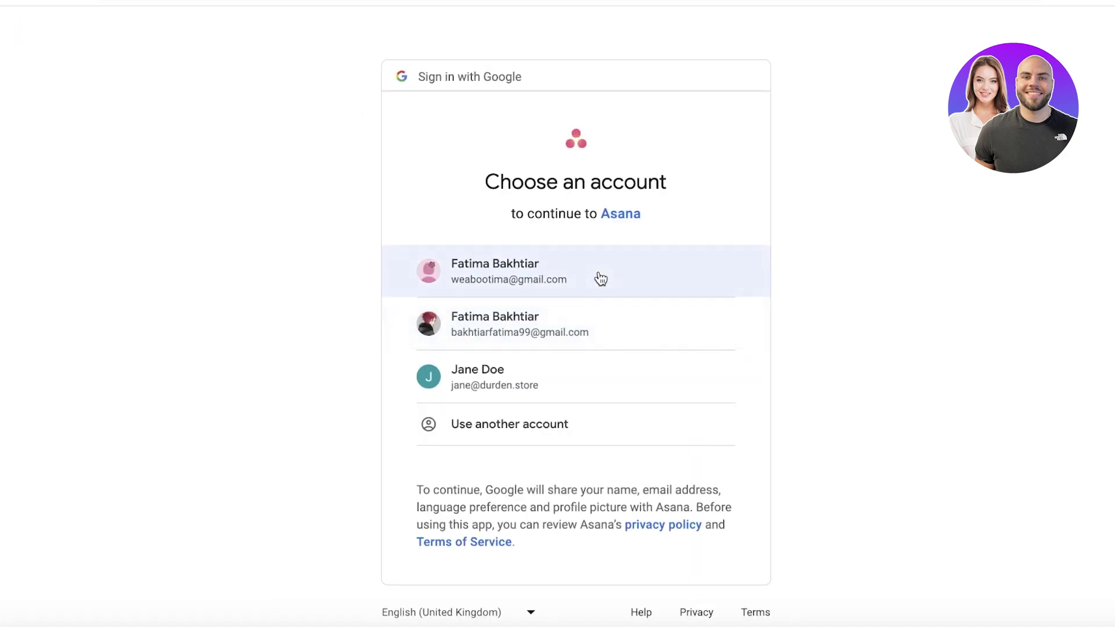
click(599, 273)
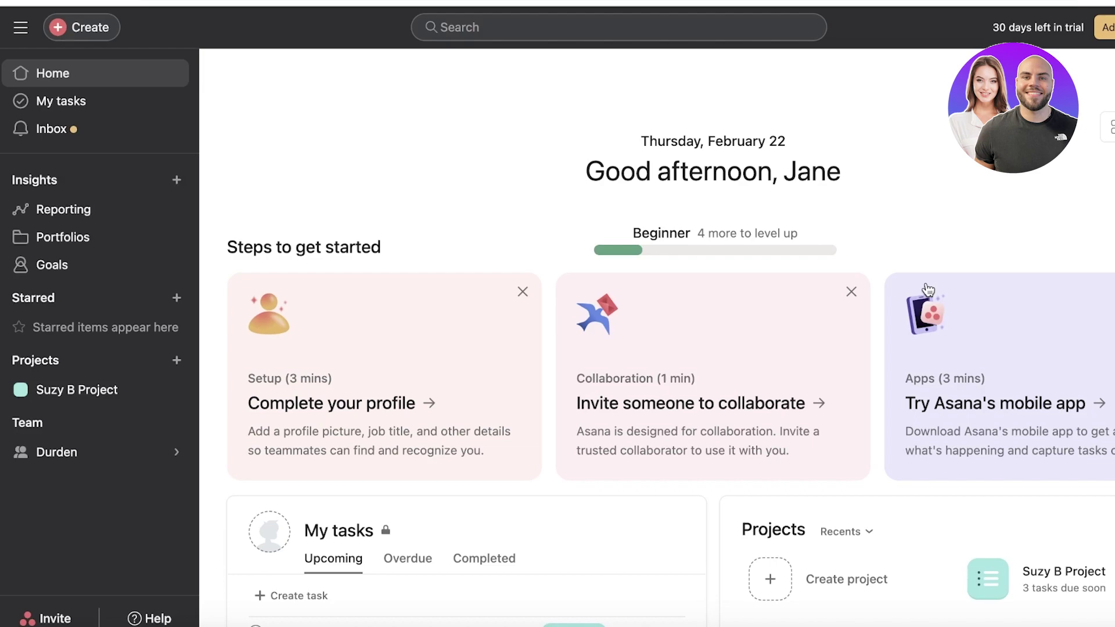
click(110, 401)
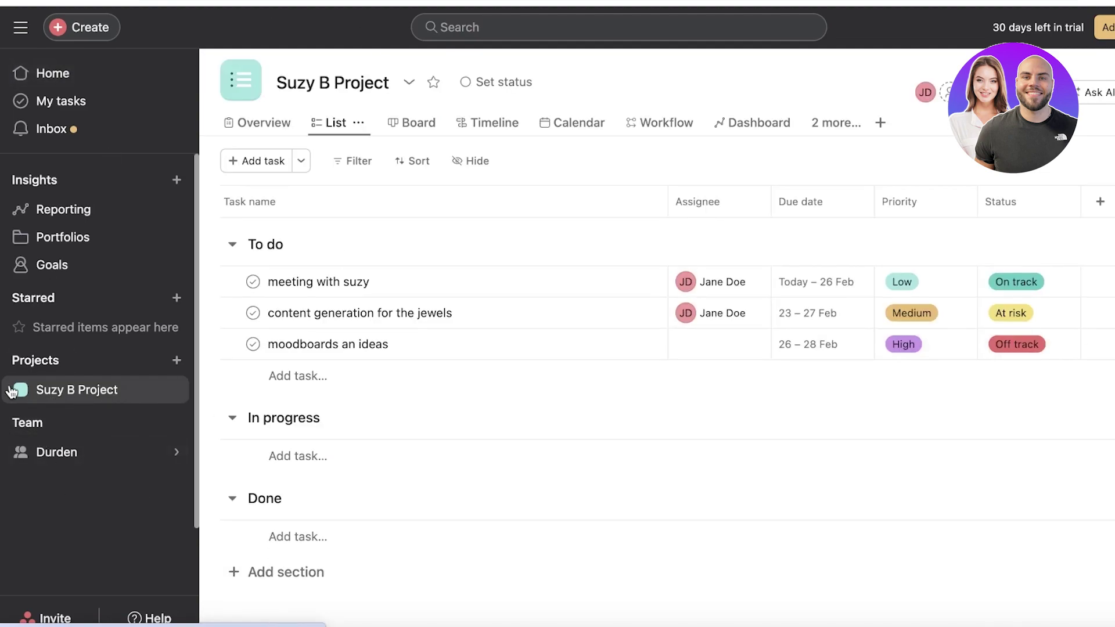
right_click(151, 401)
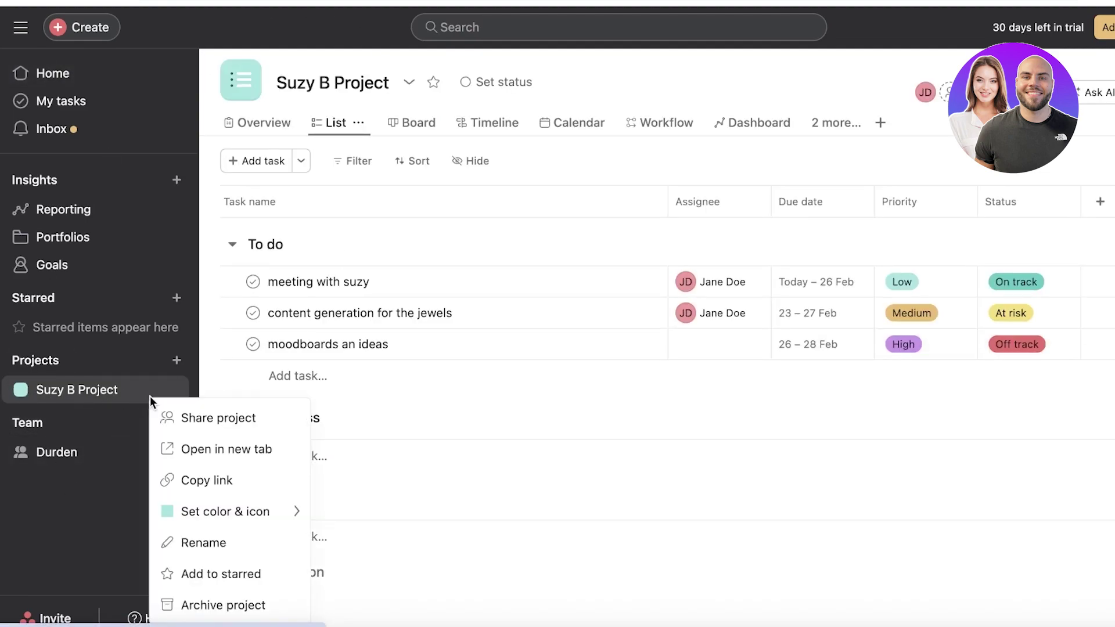
click(180, 607)
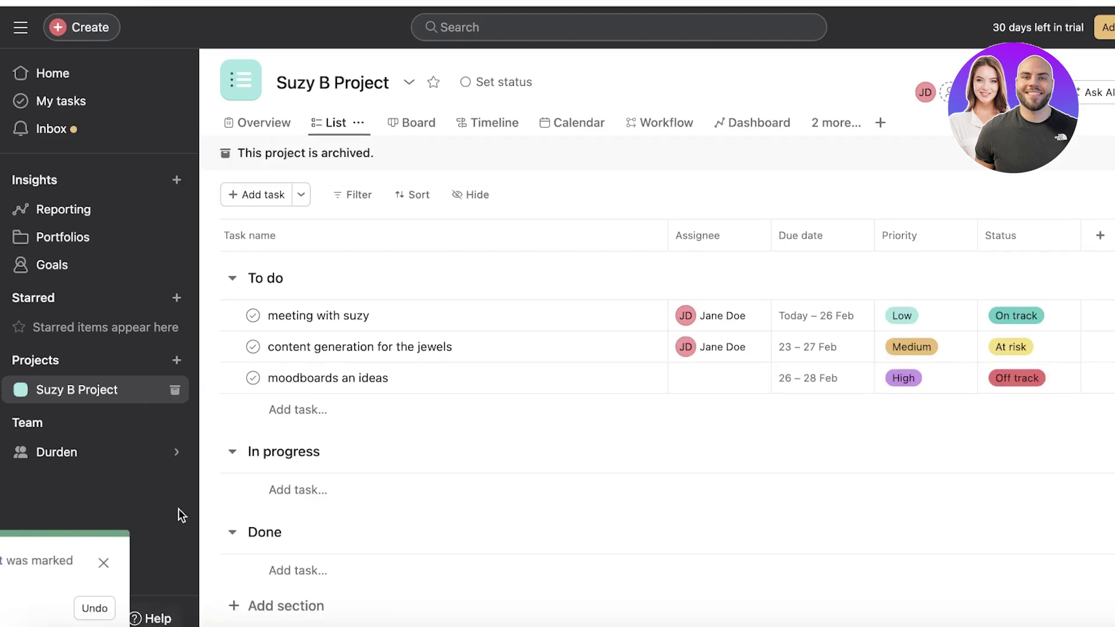
click(186, 564)
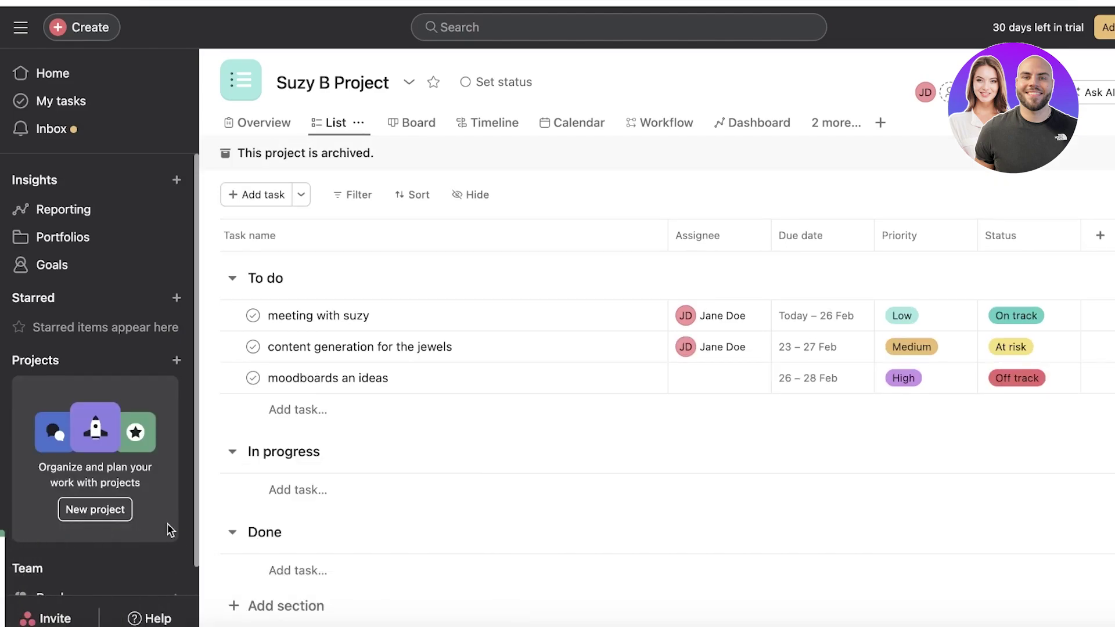
click(51, 78)
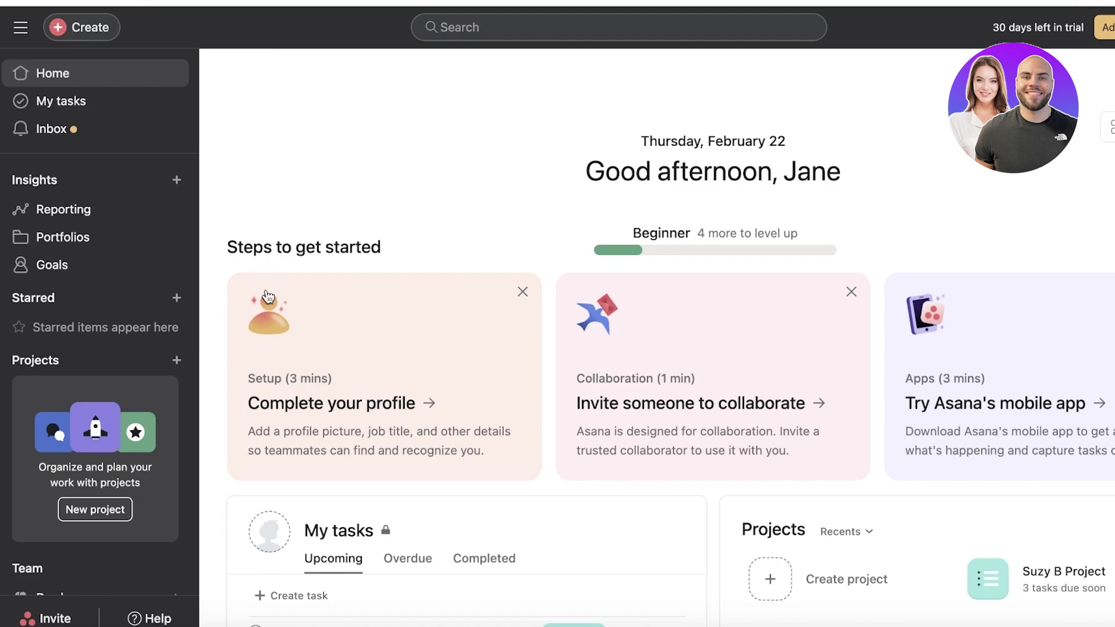
Visit My tasks, Inbox, Reporting, Portfolios and the Durden team Goals page
scroll(253, 220, down, 6)
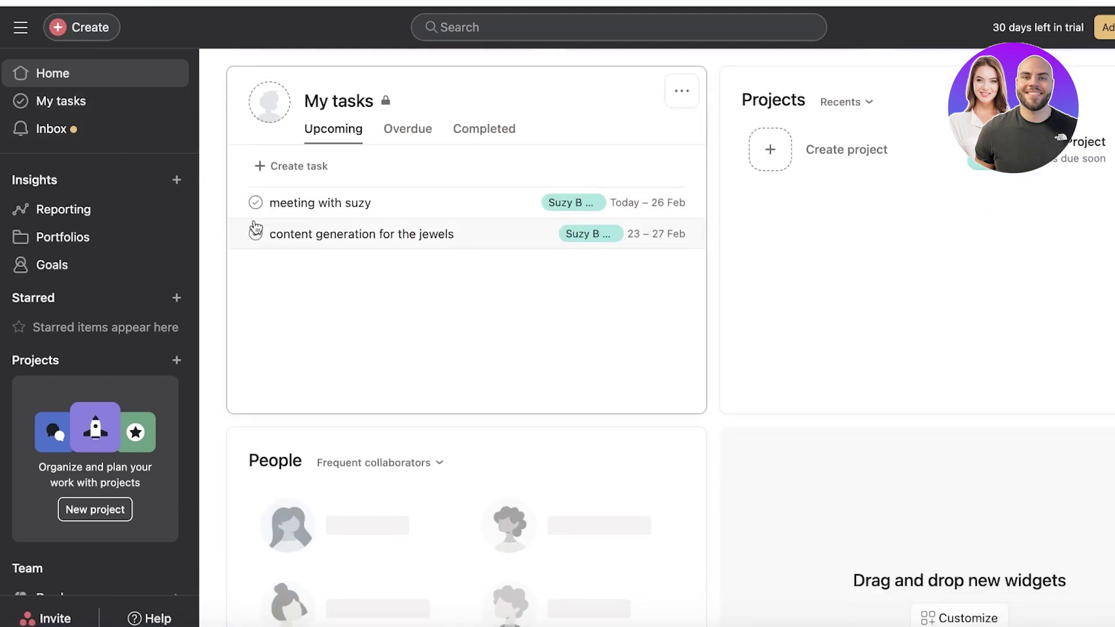
click(144, 97)
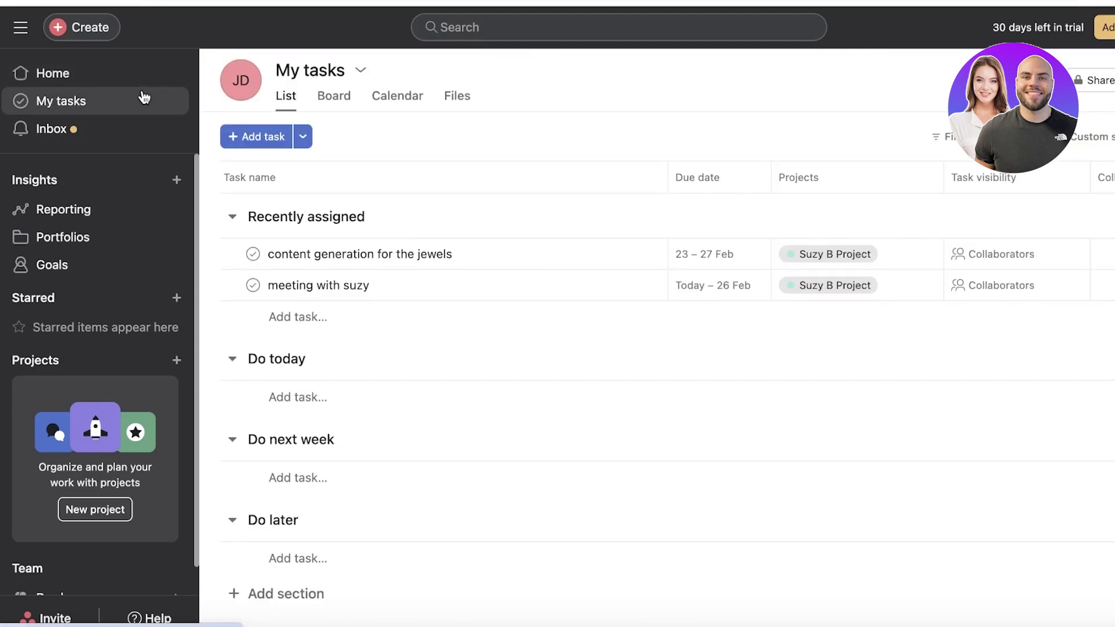
click(112, 133)
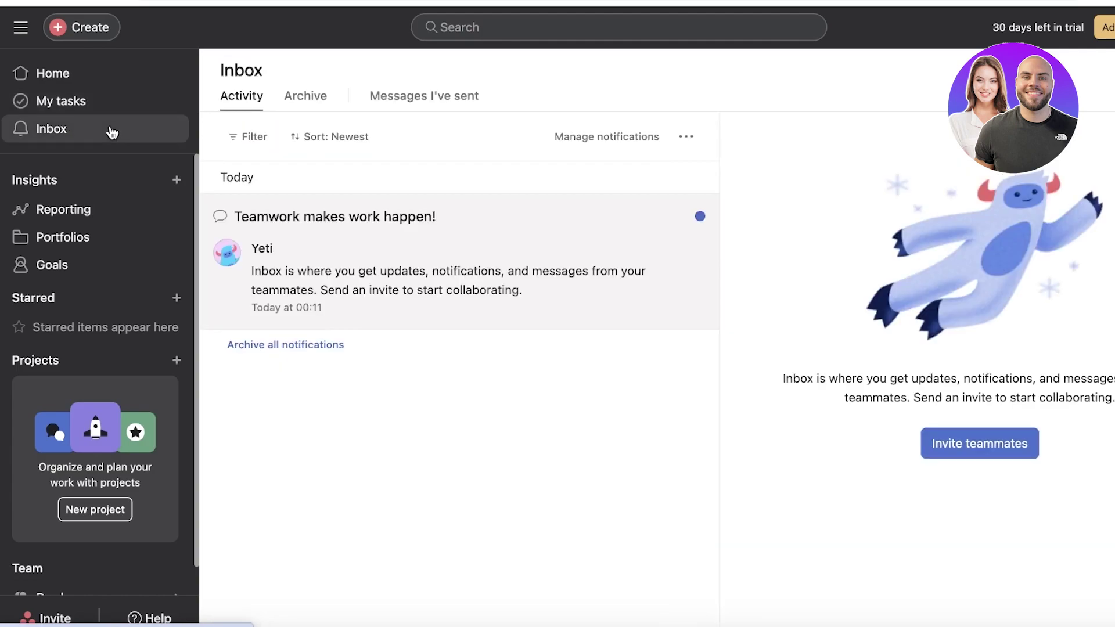
click(89, 213)
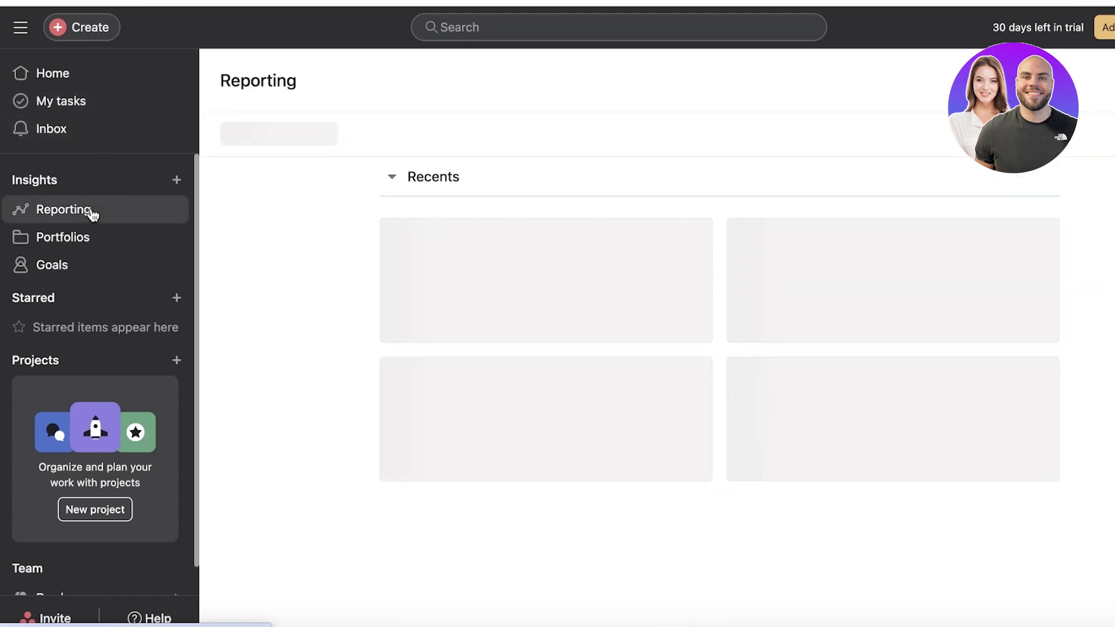
click(92, 253)
click(84, 272)
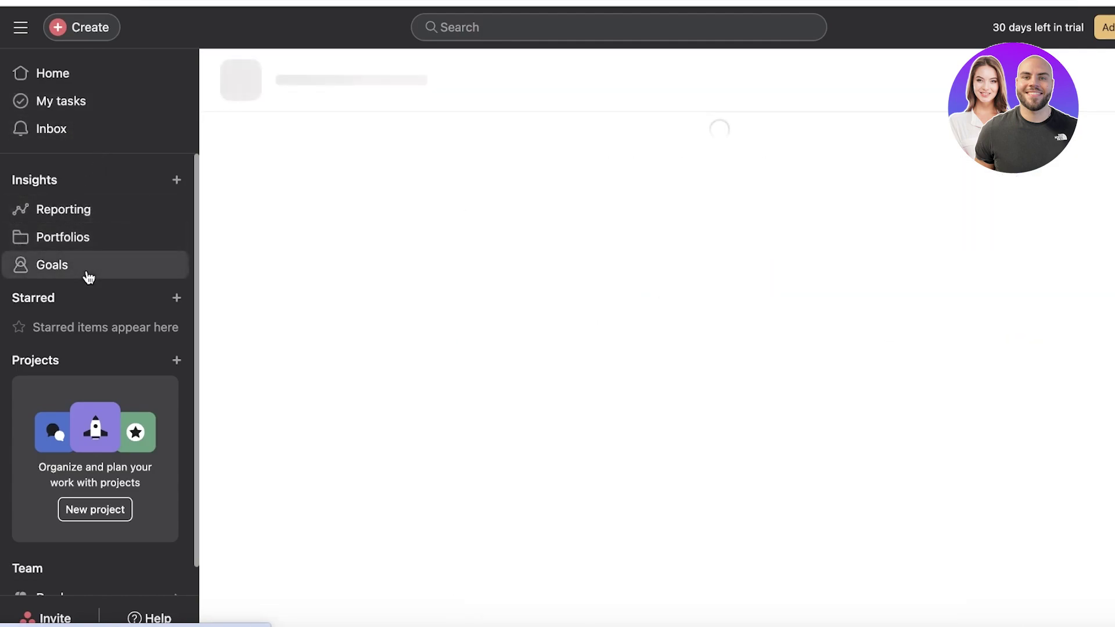
scroll(84, 276, down, 1)
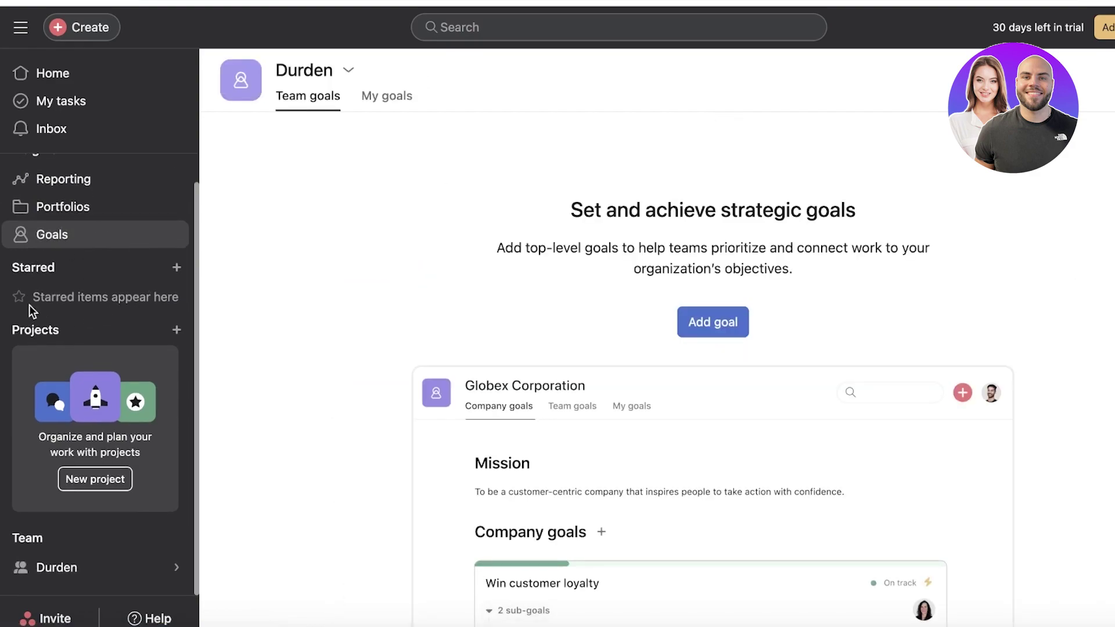
mouse_move(129, 578)
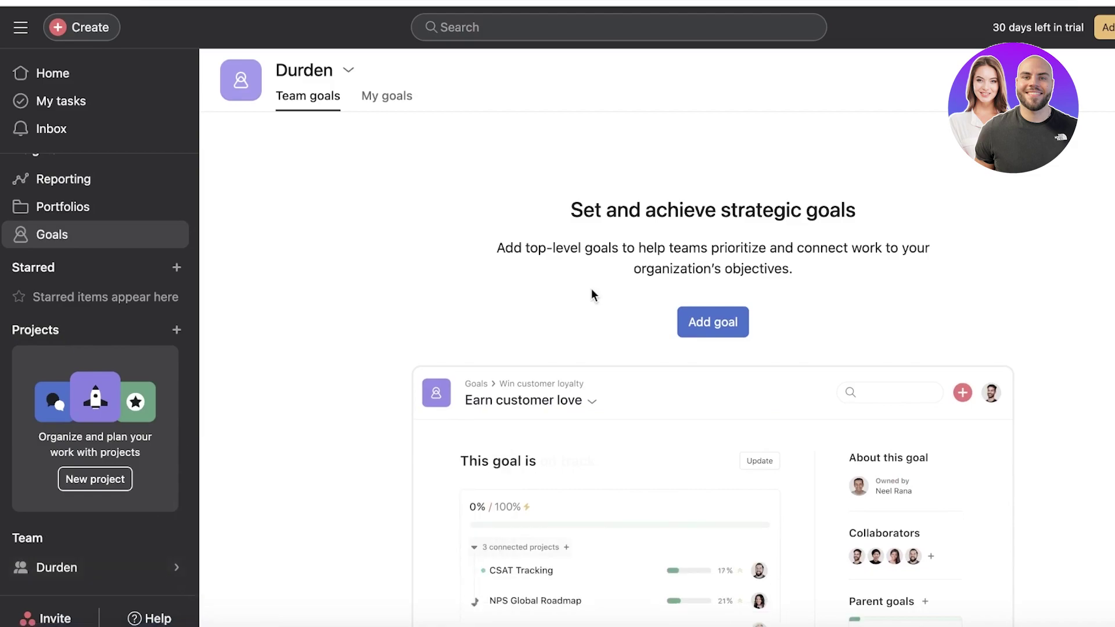
scroll(169, 270, up, 1)
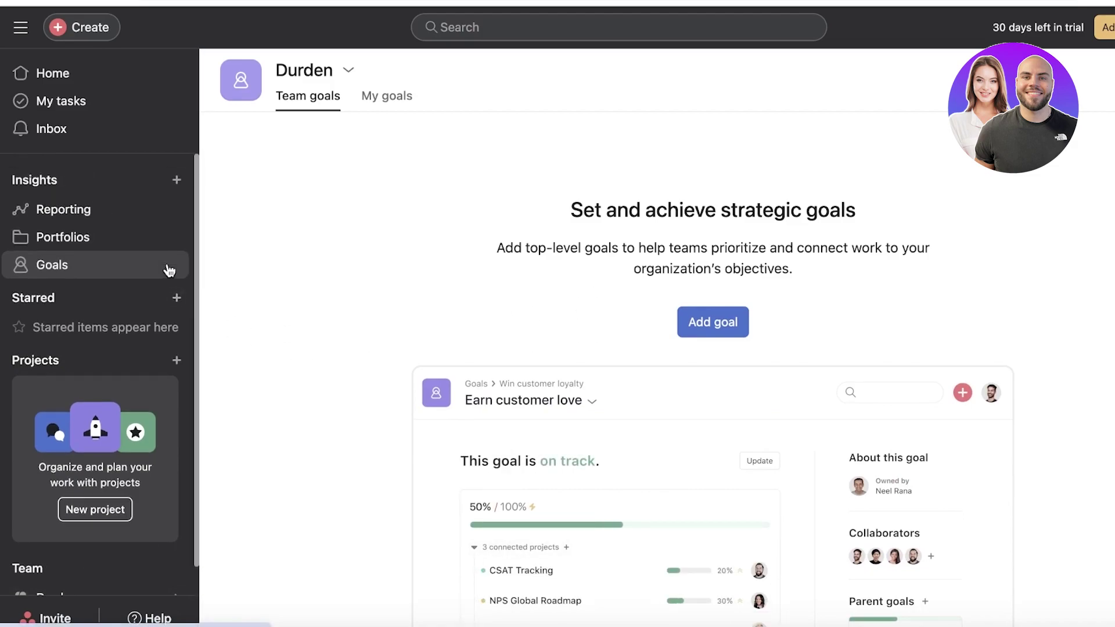
click(1087, 29)
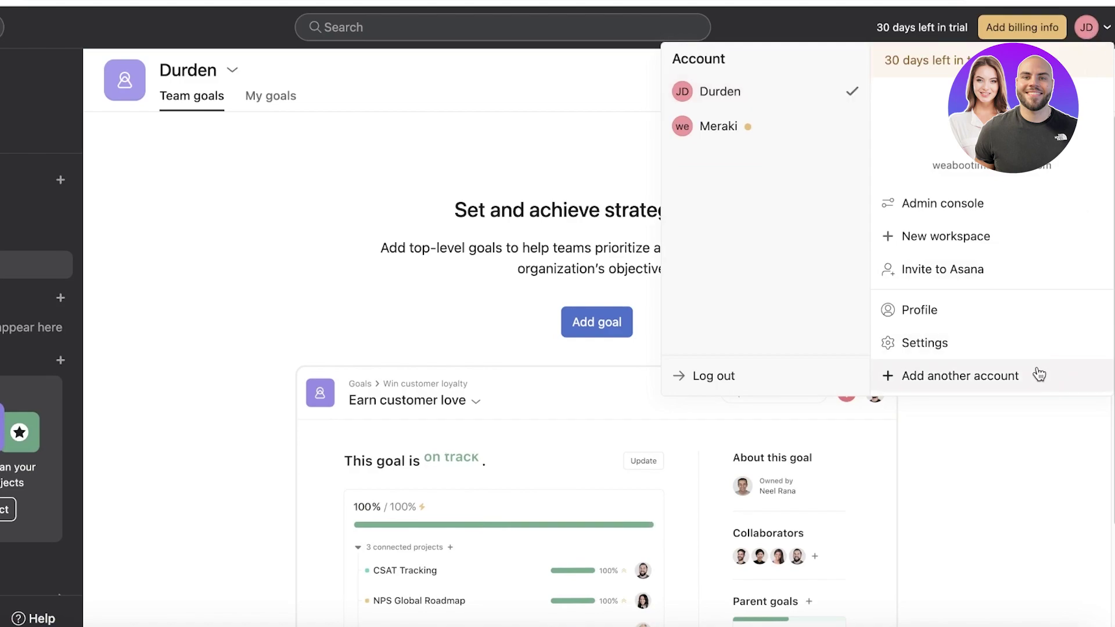
click(349, 268)
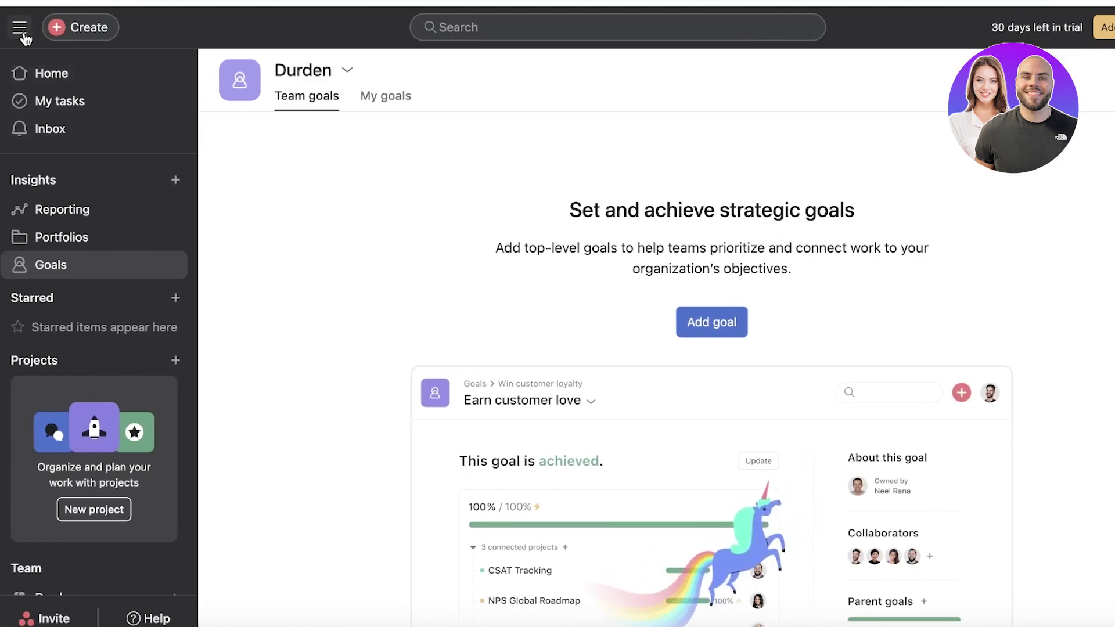
click(20, 28)
click(19, 28)
scroll(162, 461, down, 1)
scroll(115, 398, up, 1)
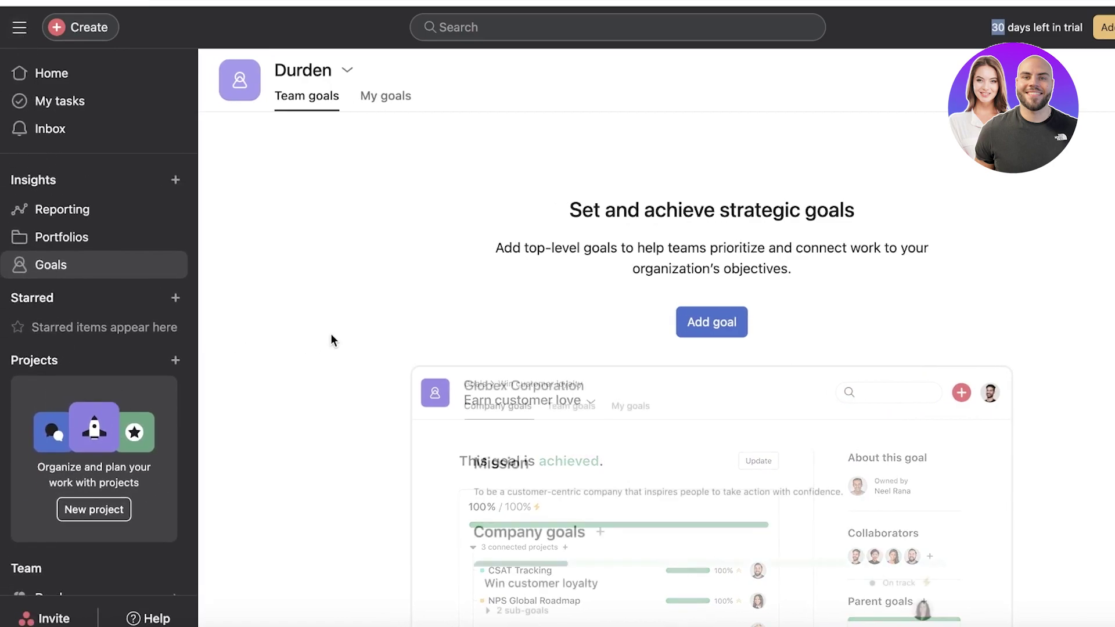
click(309, 86)
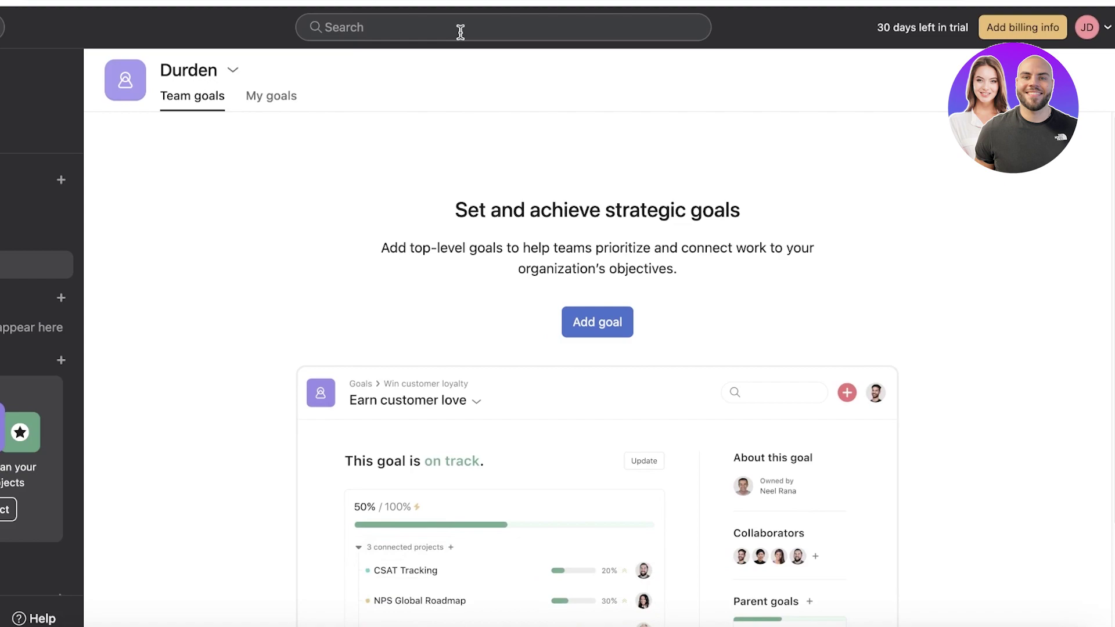
click(1097, 26)
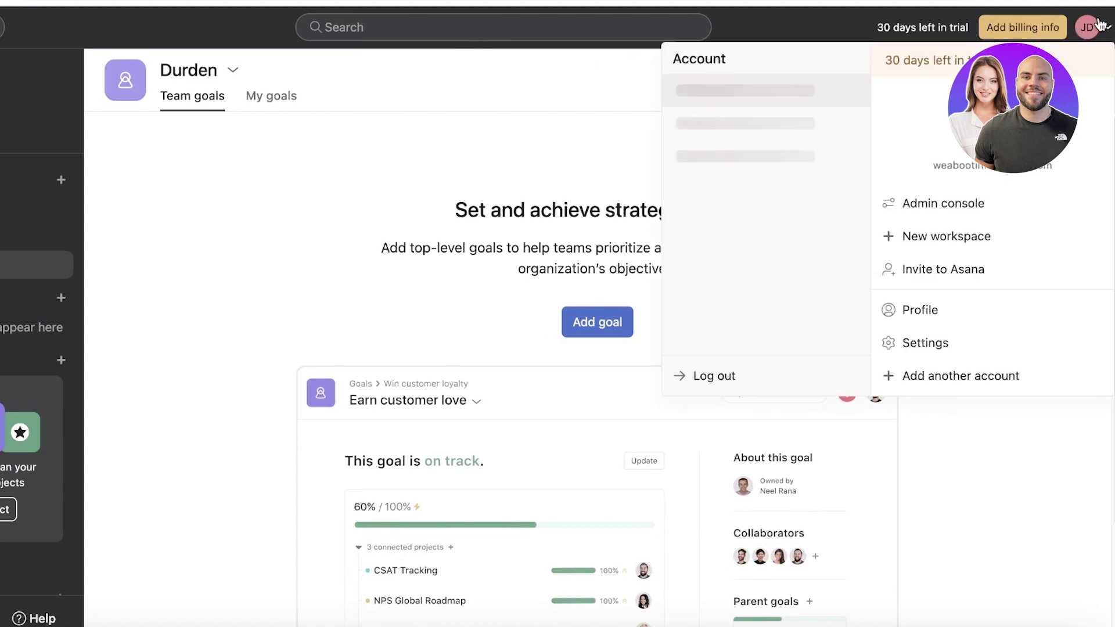
click(934, 237)
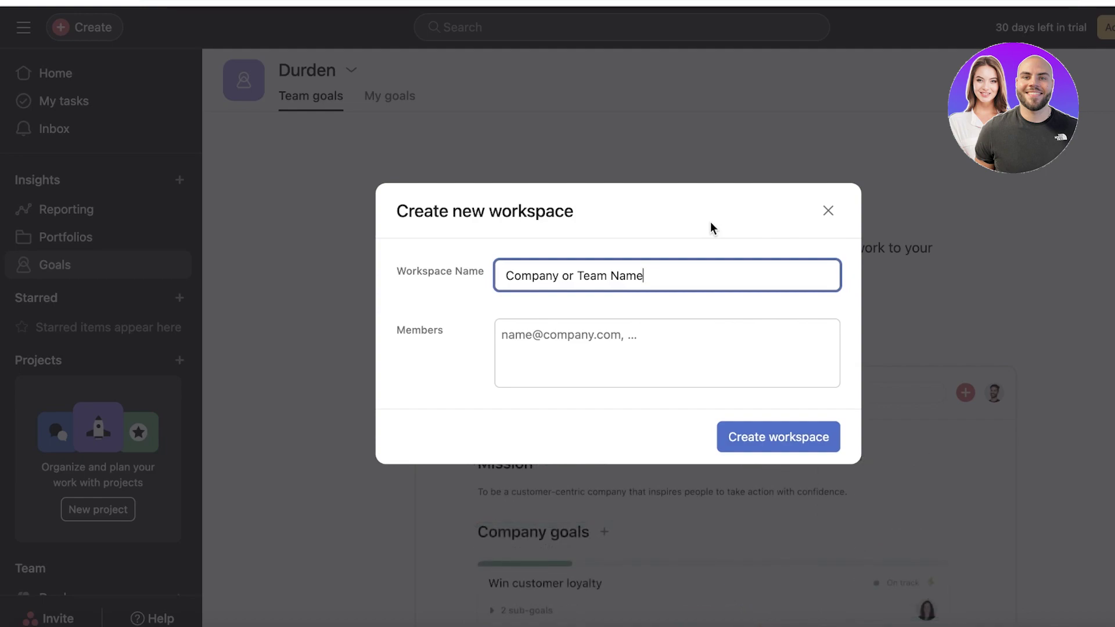
click(828, 211)
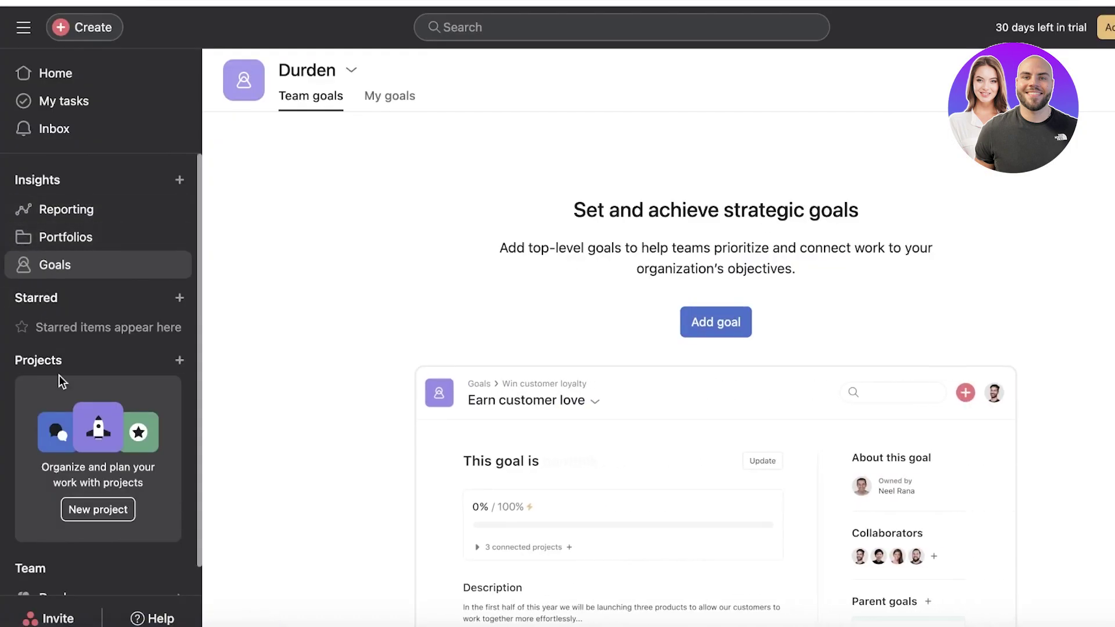
Start a blank project named Project 1 with privacy kept on Durden
click(113, 517)
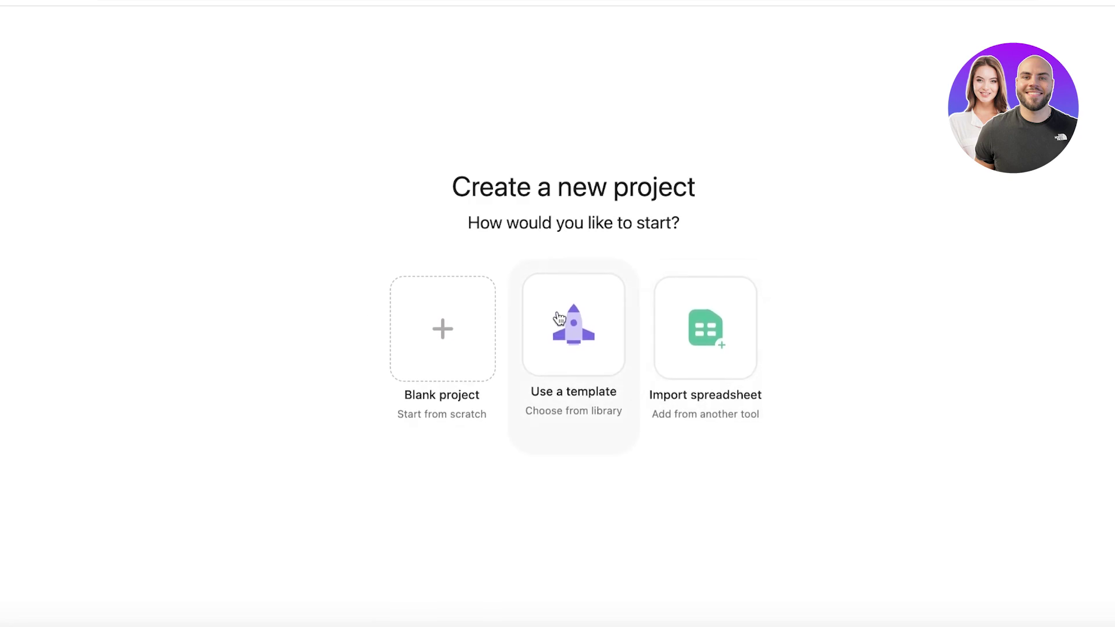
click(437, 327)
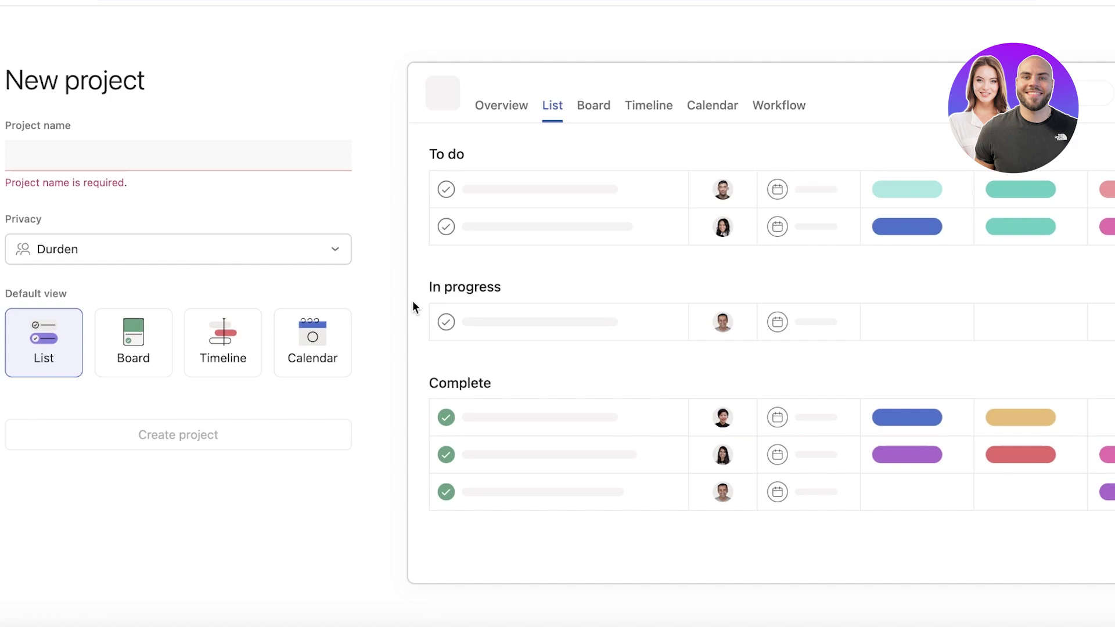
click(276, 158)
text(Project 1)
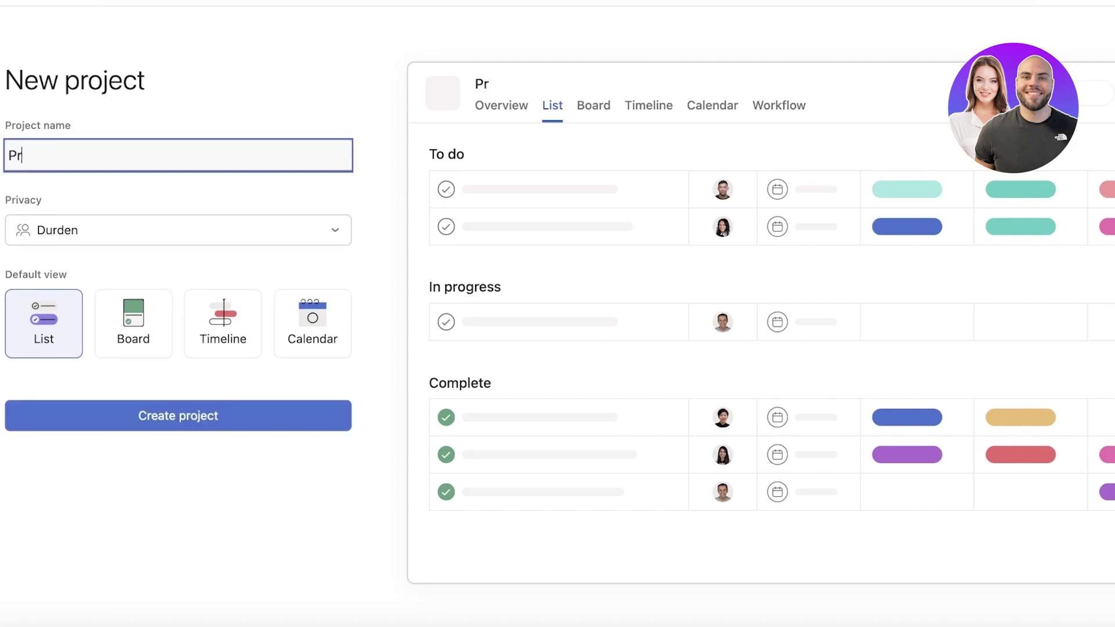
click(259, 232)
click(214, 284)
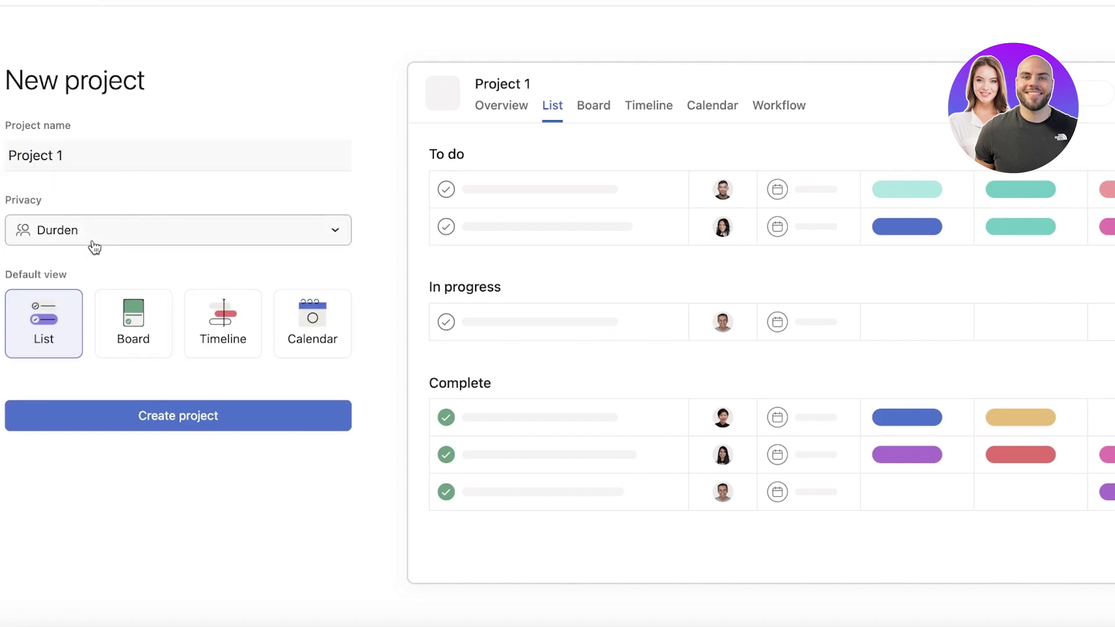
Choose List over Board as the project's default view
click(44, 343)
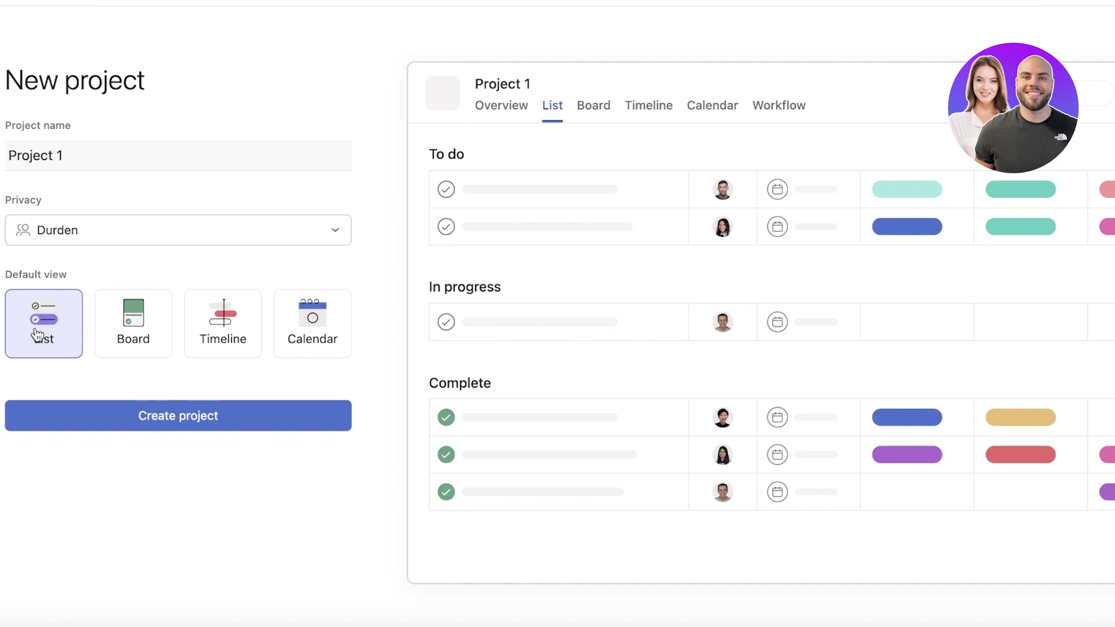
click(104, 331)
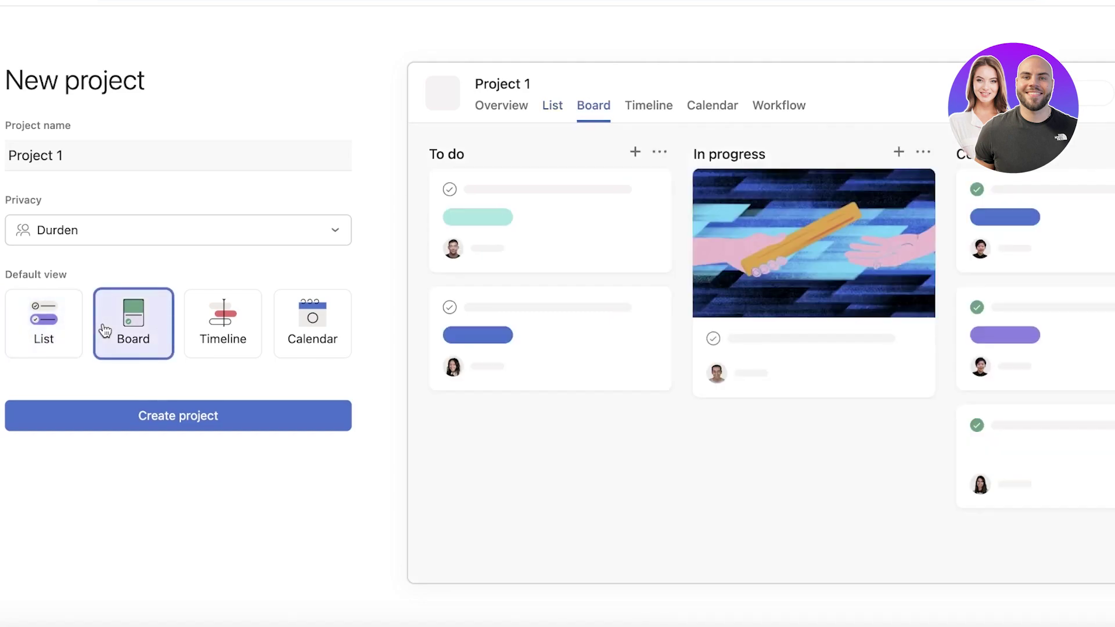
click(67, 318)
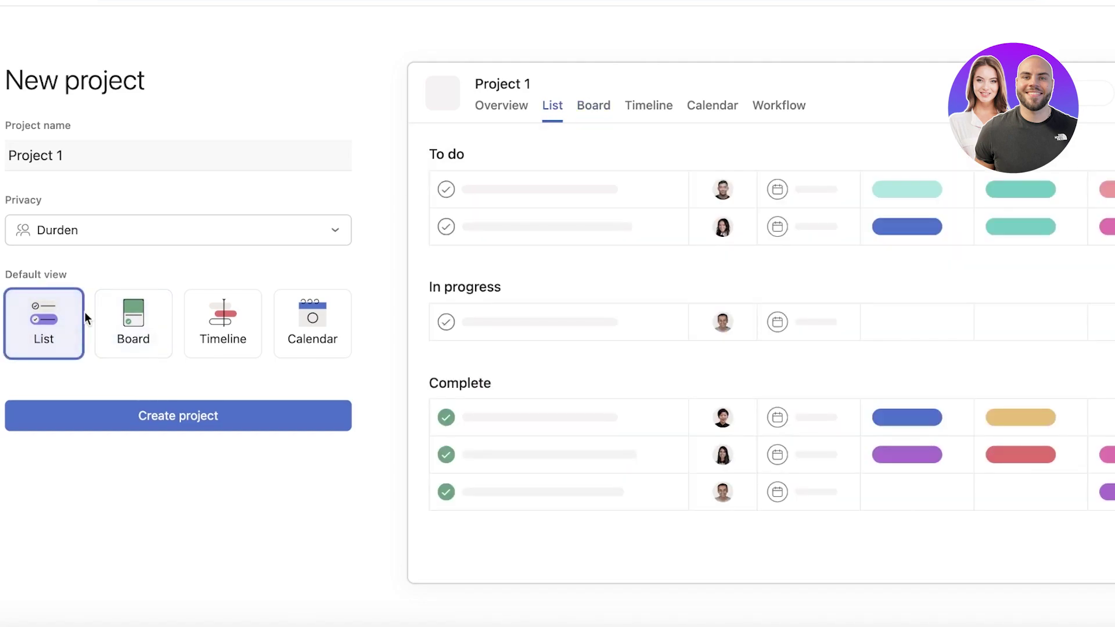
click(107, 341)
click(78, 351)
Create Project 1 and go to its Overview page
click(113, 411)
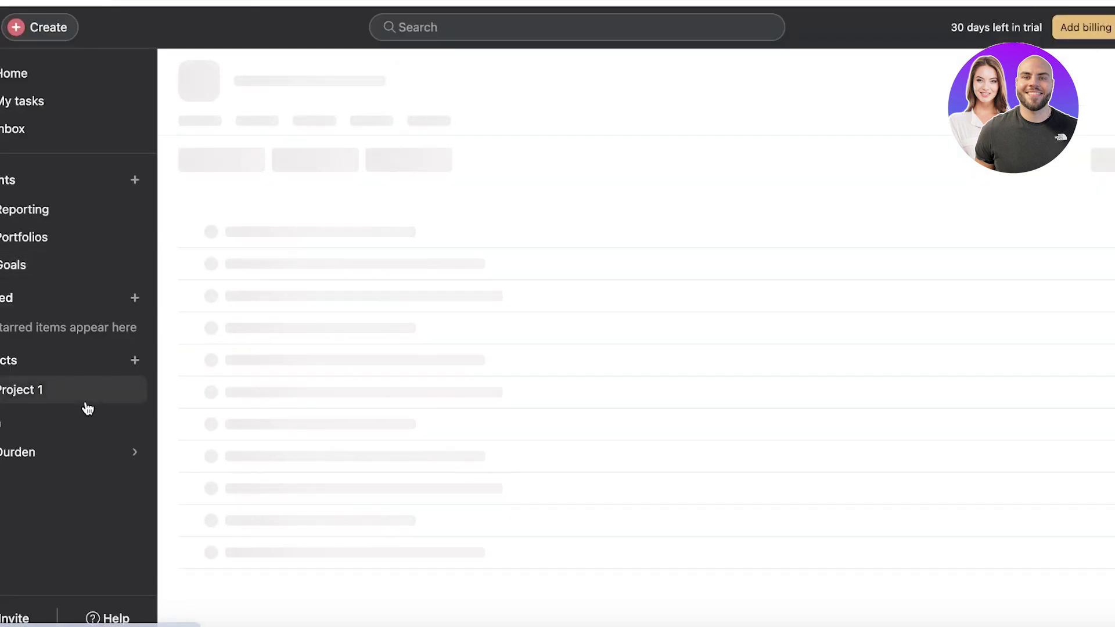
click(247, 123)
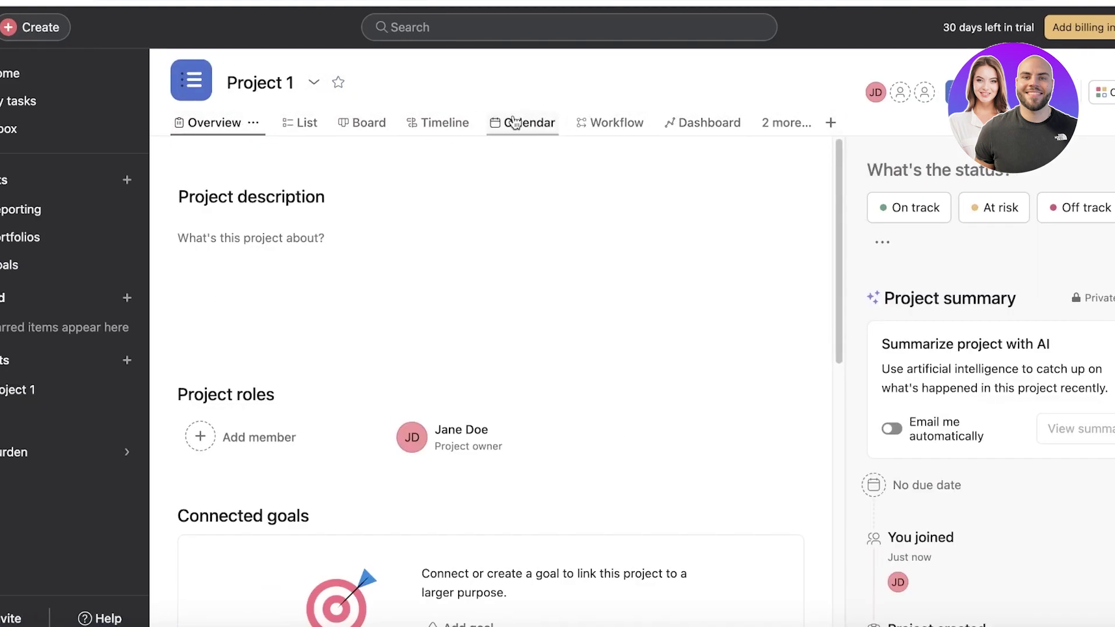
click(837, 124)
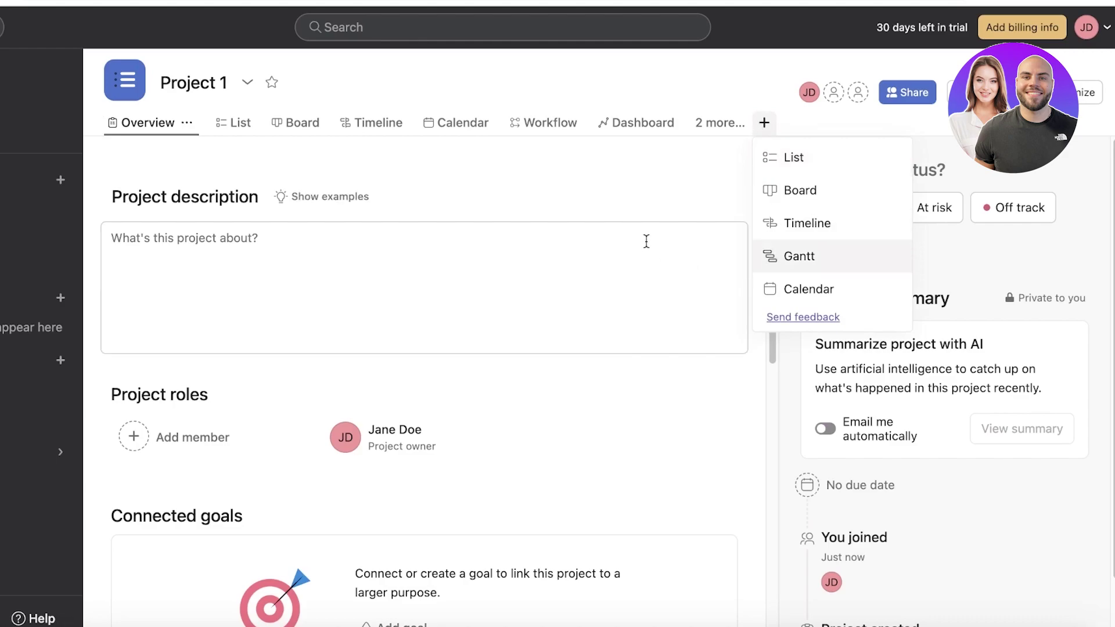
click(620, 228)
click(144, 127)
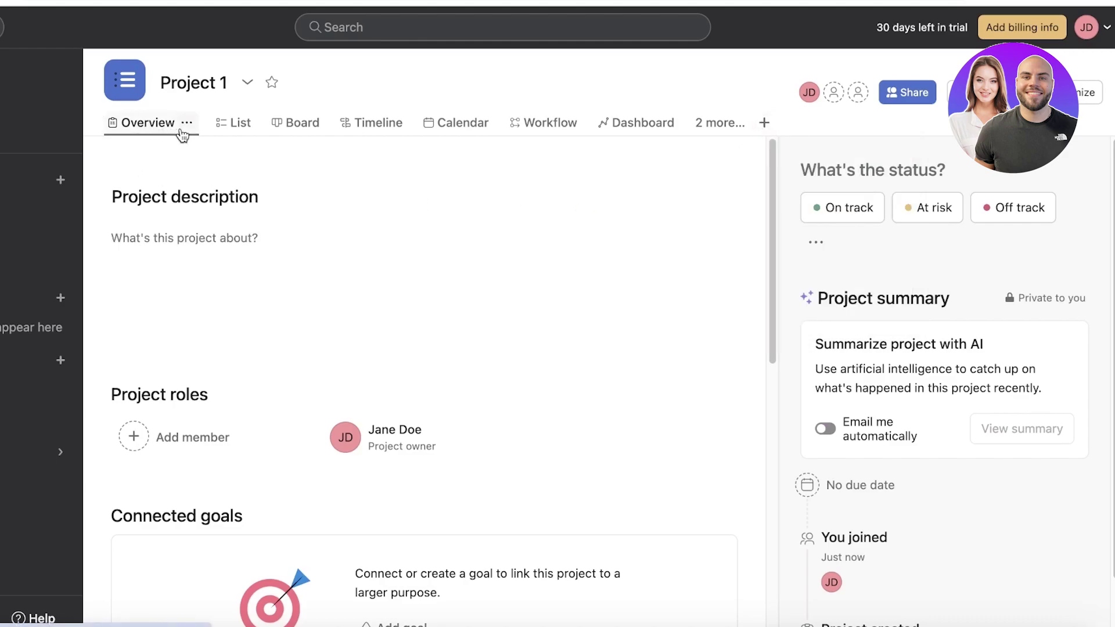
Write the description 'We gather here to lauch our e-com site' and start a bulleted list
click(168, 248)
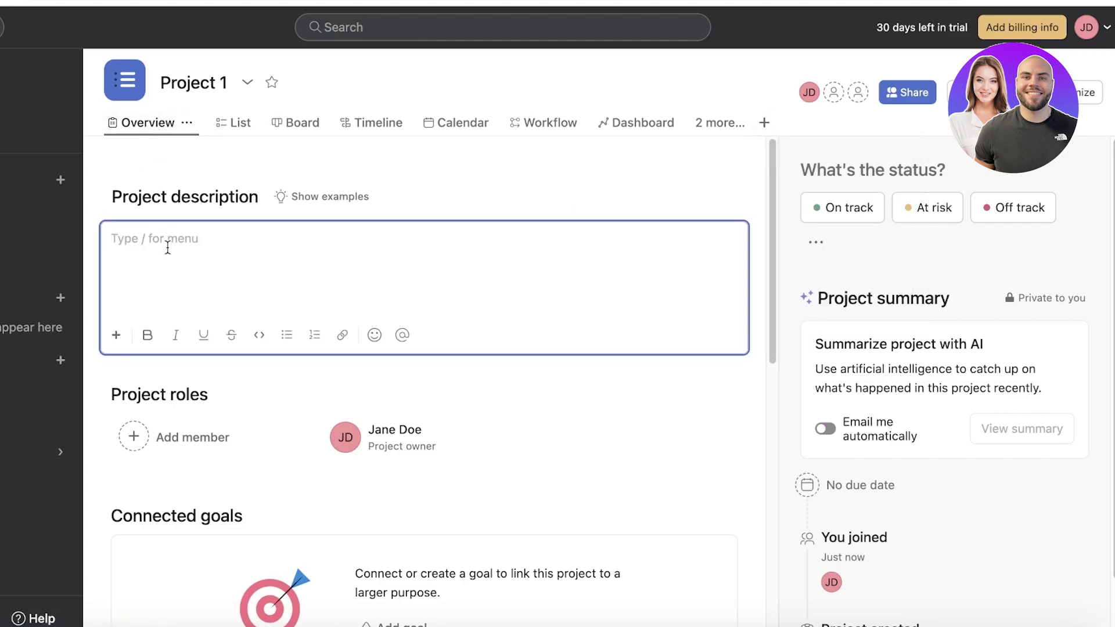
text(/)
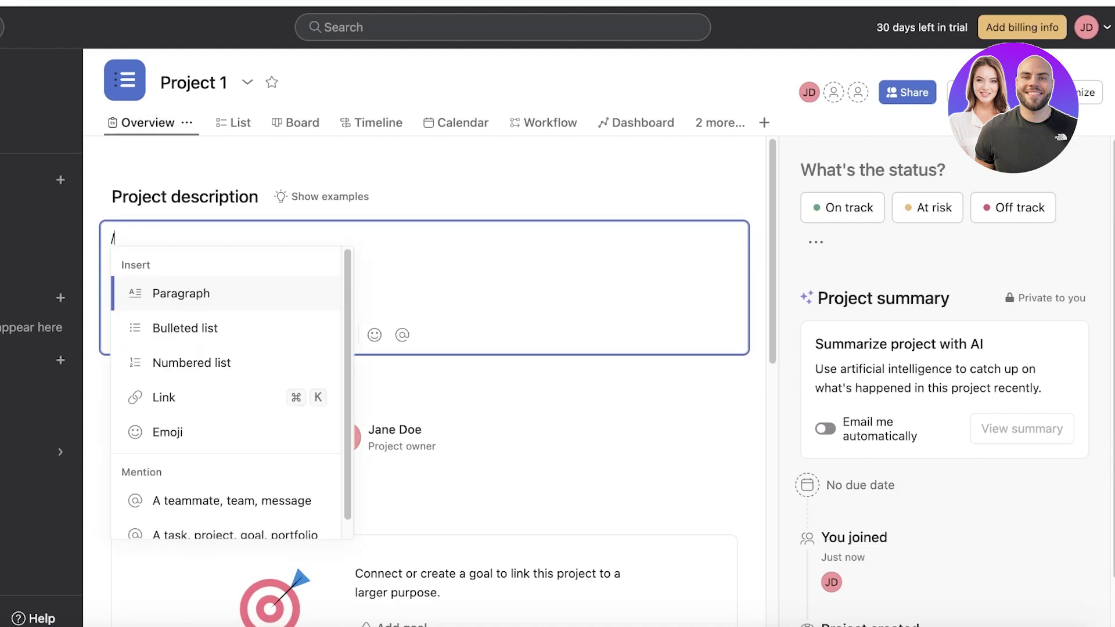
key(BackSpace)
text(/)
key(BackSpace)
text(/)
key(BackSpace)
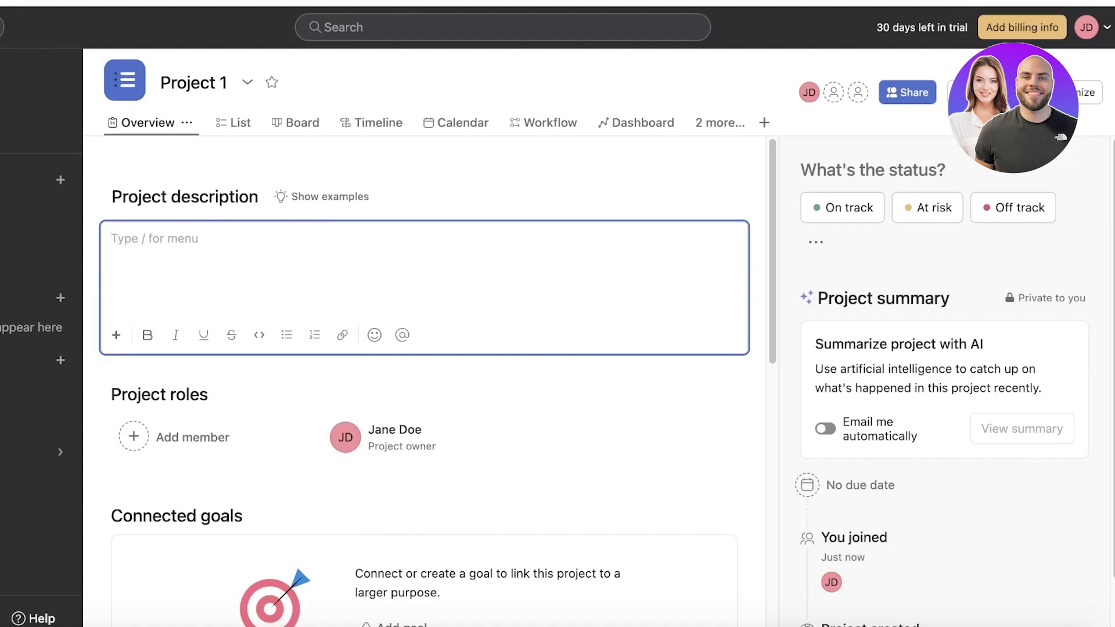
text(We gather here to lauch our e-com s)
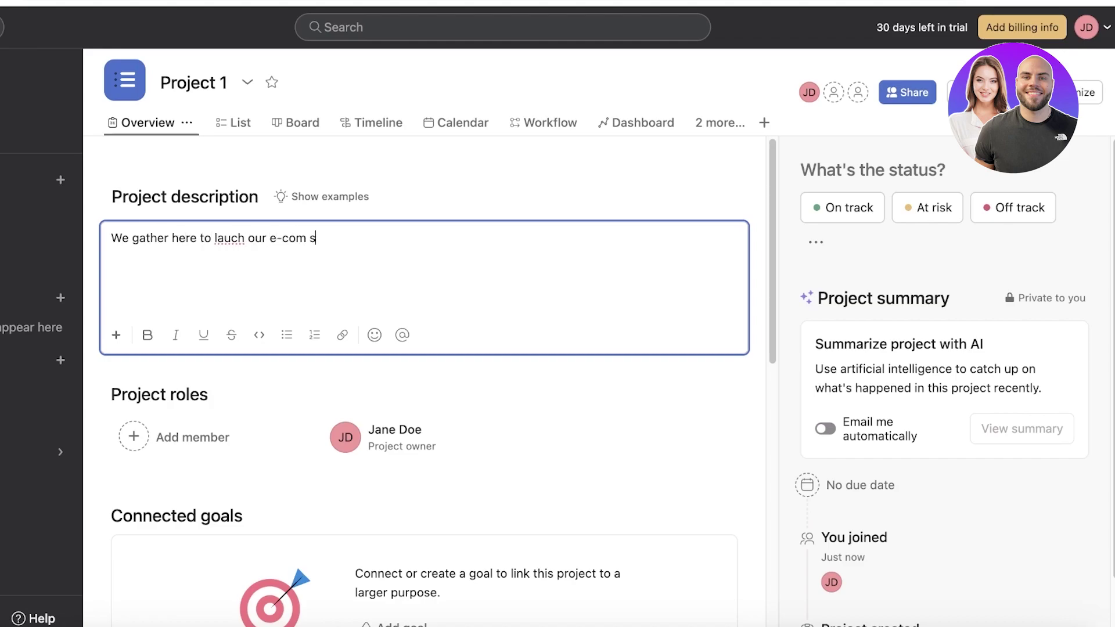
text(ide)
key(Return)
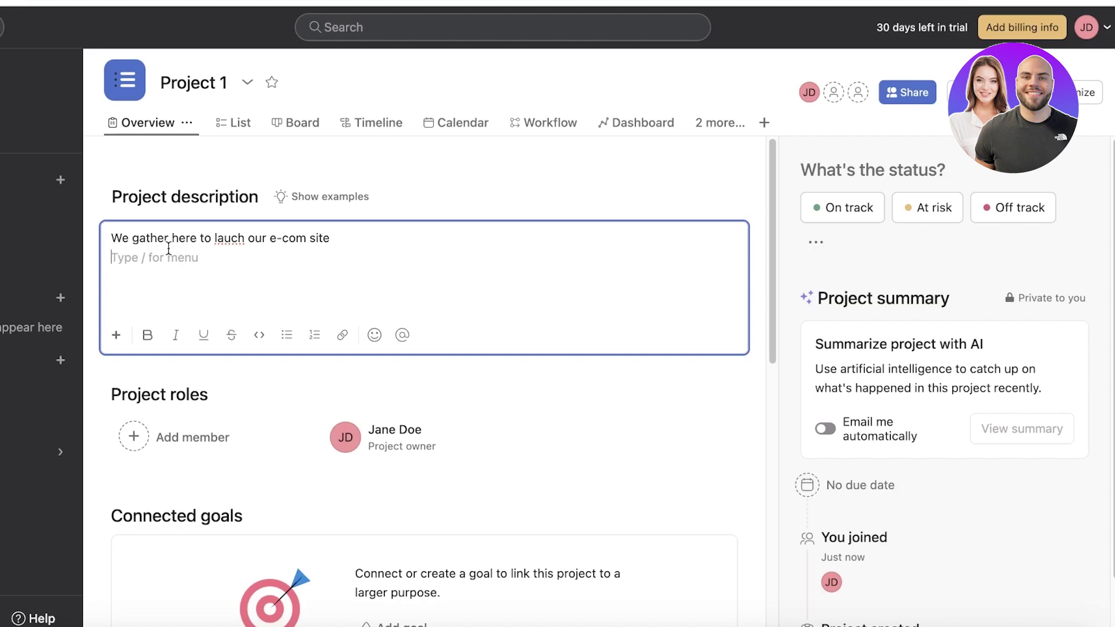
text(/)
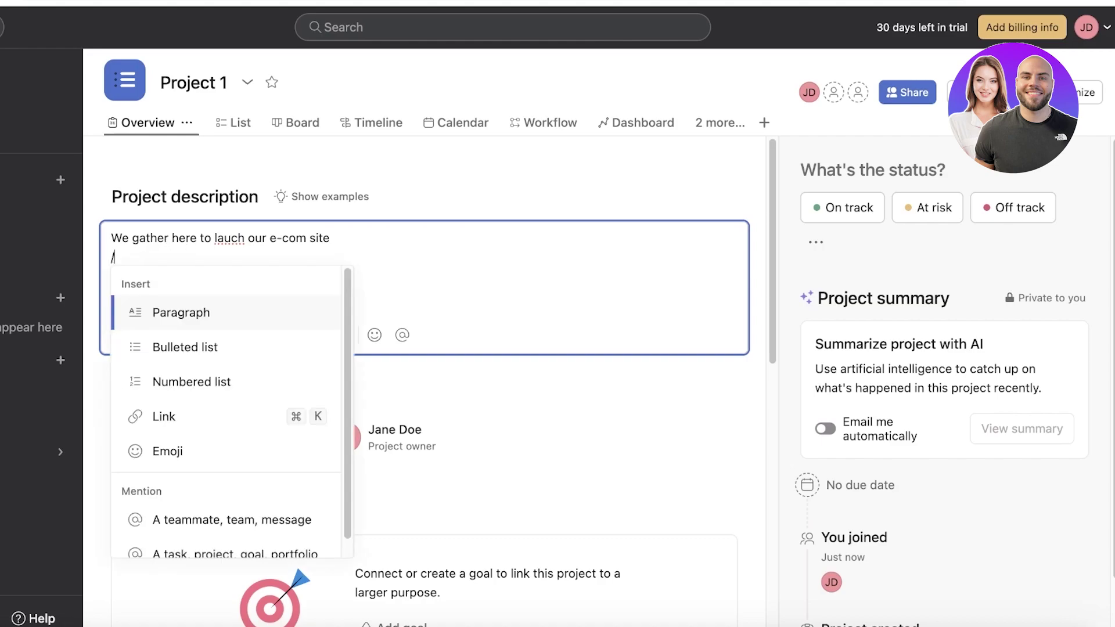
click(180, 350)
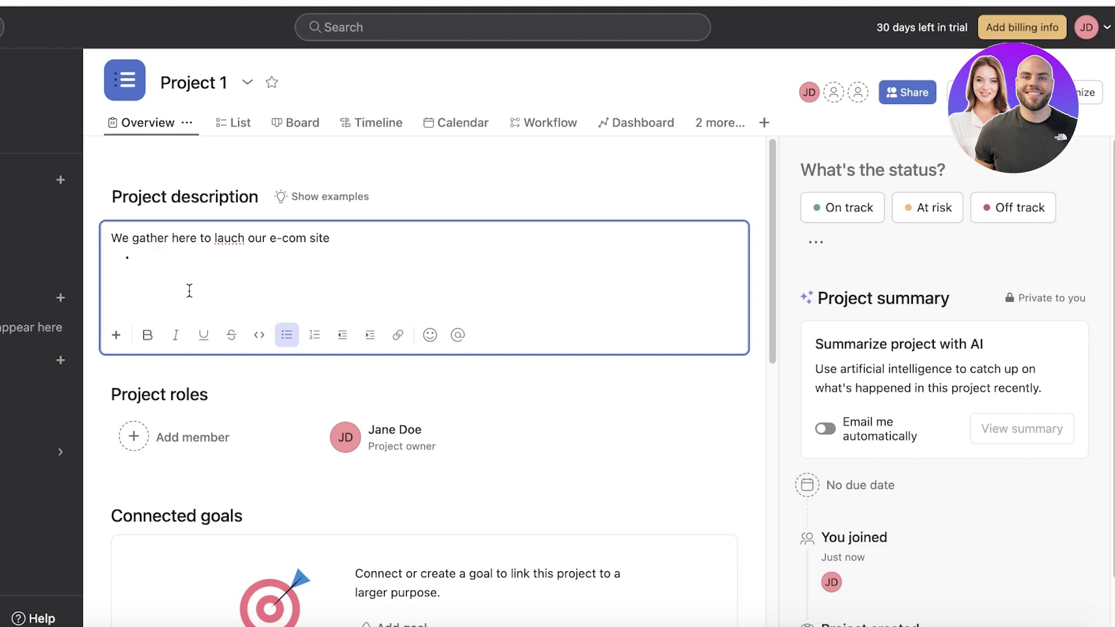
scroll(237, 450, down, 8)
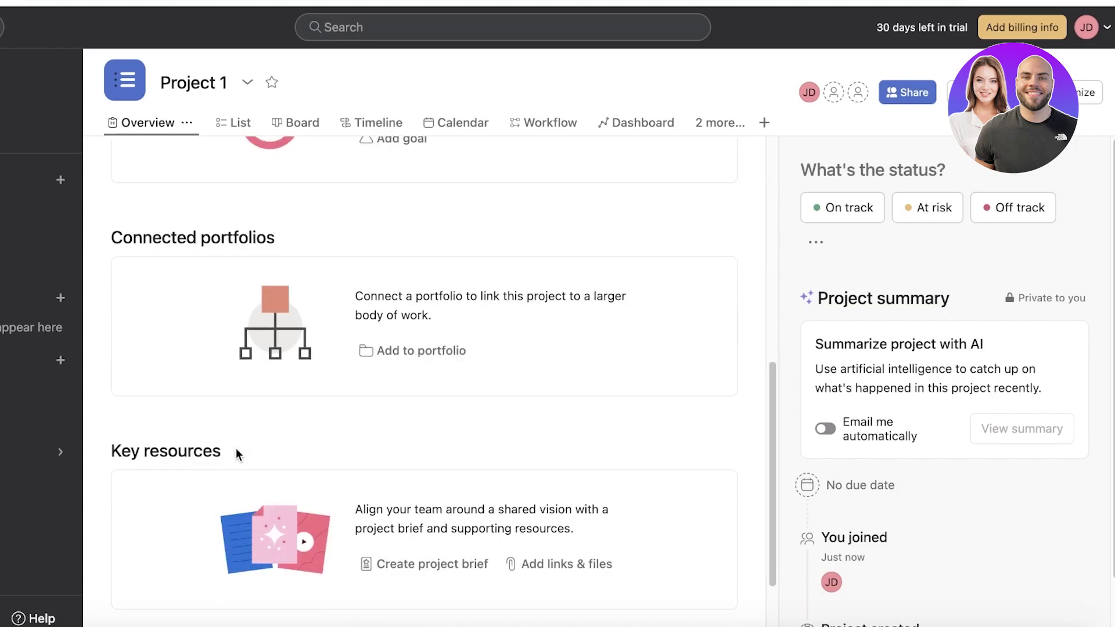
scroll(226, 441, up, 3)
scroll(229, 259, up, 3)
click(180, 298)
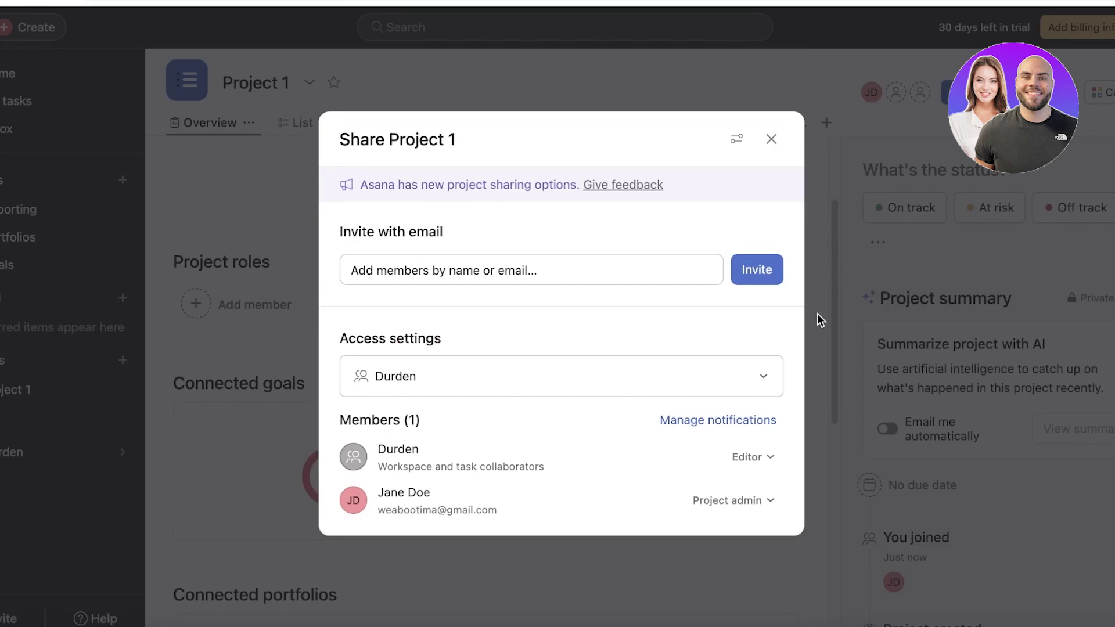
click(757, 507)
click(749, 456)
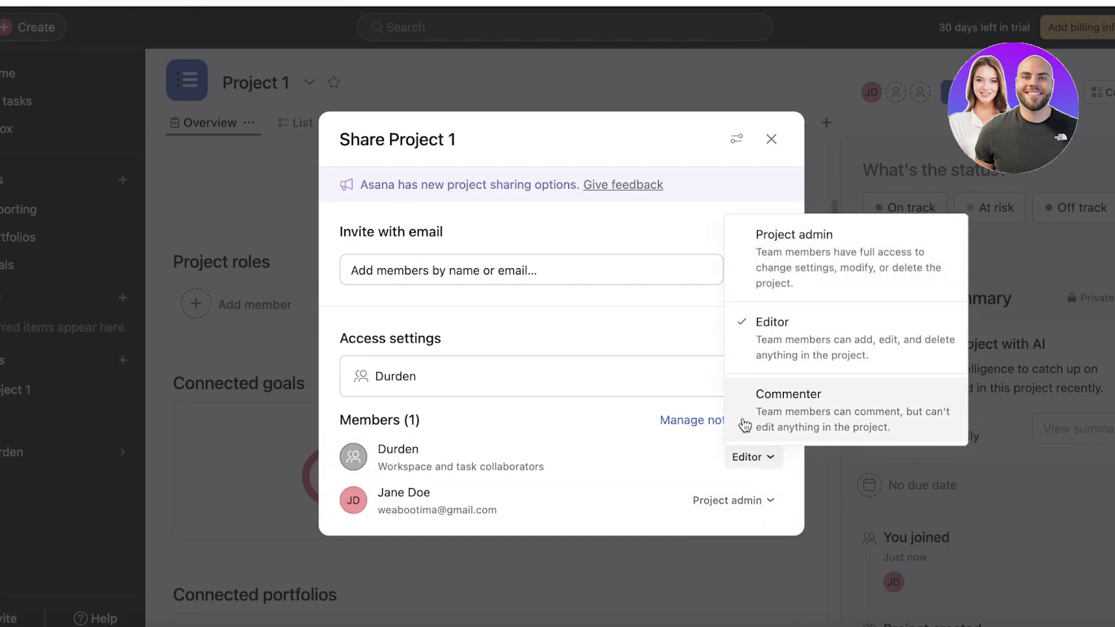
click(770, 140)
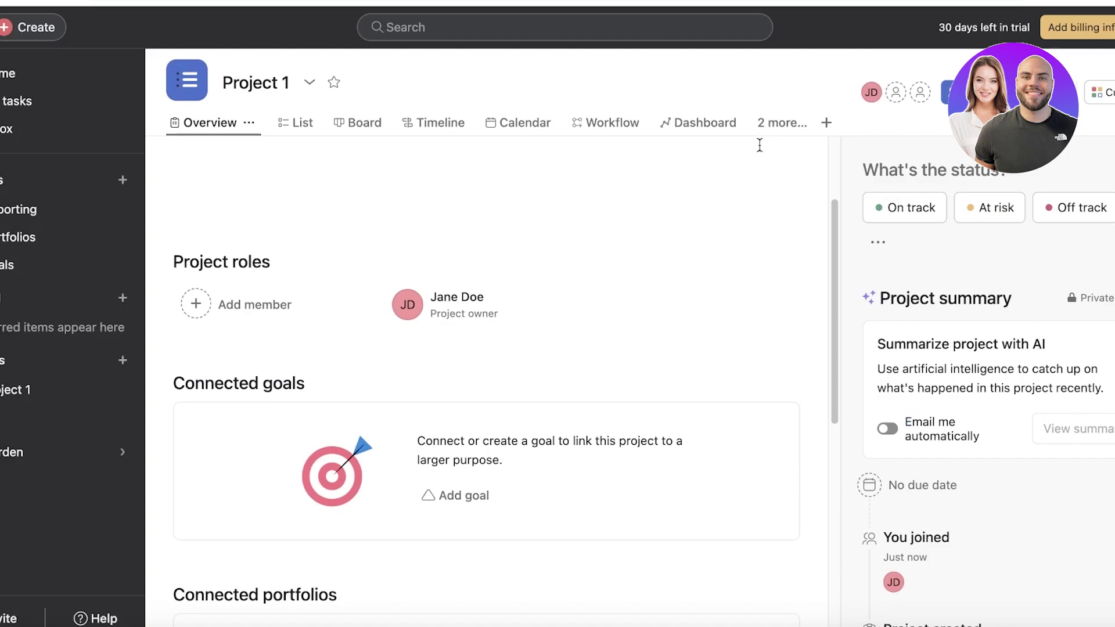
scroll(501, 368, down, 8)
scroll(291, 318, up, 6)
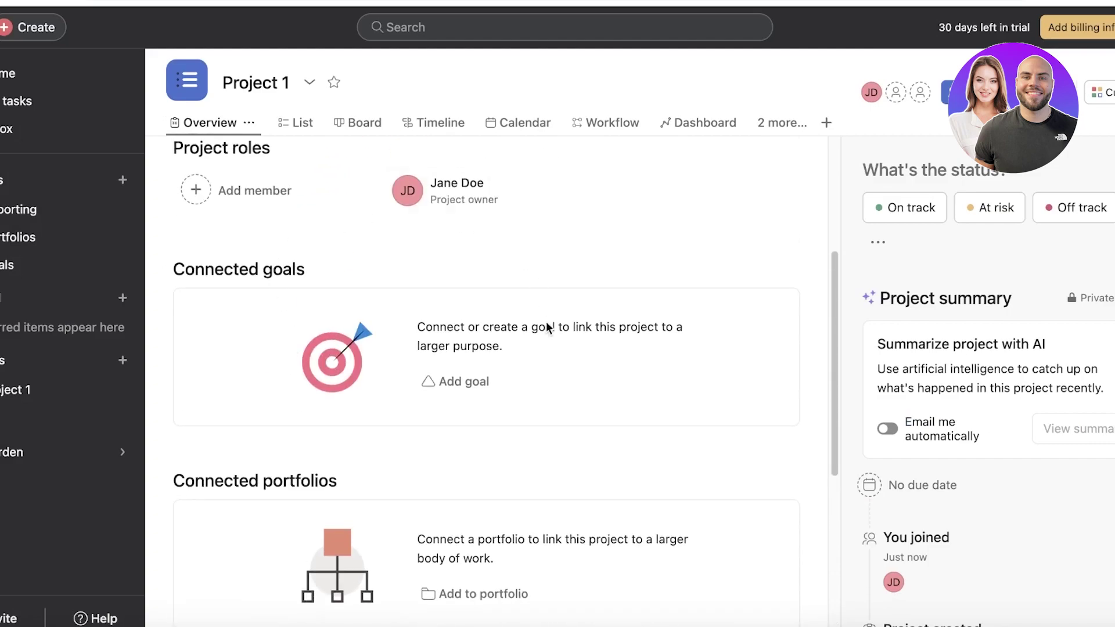
scroll(343, 313, down, 3)
scroll(261, 402, down, 3)
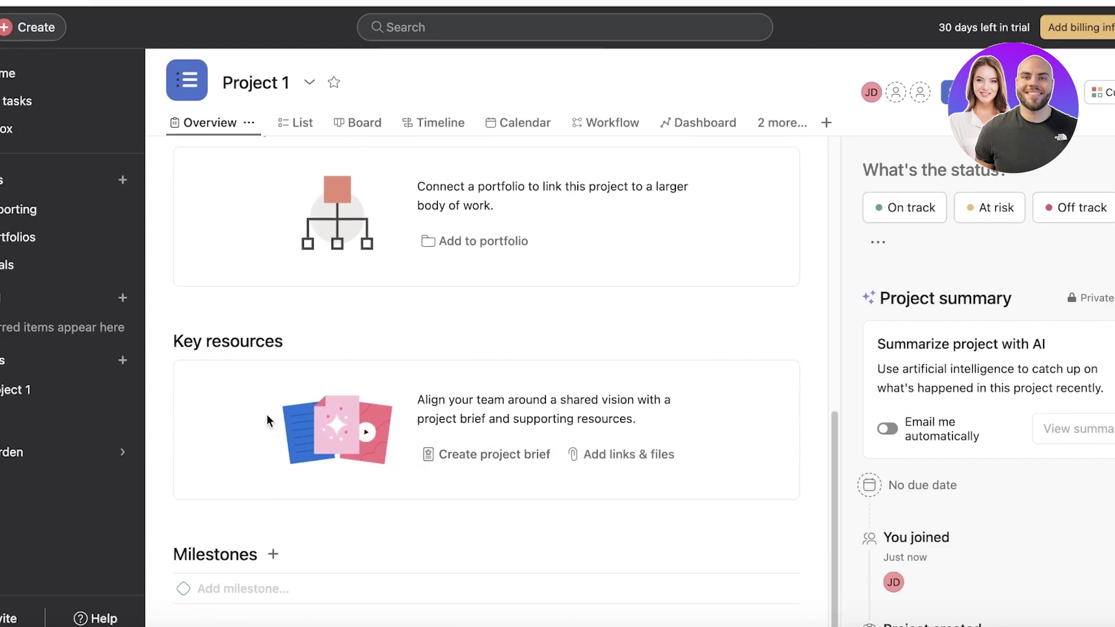
scroll(555, 407, up, 3)
scroll(554, 407, down, 3)
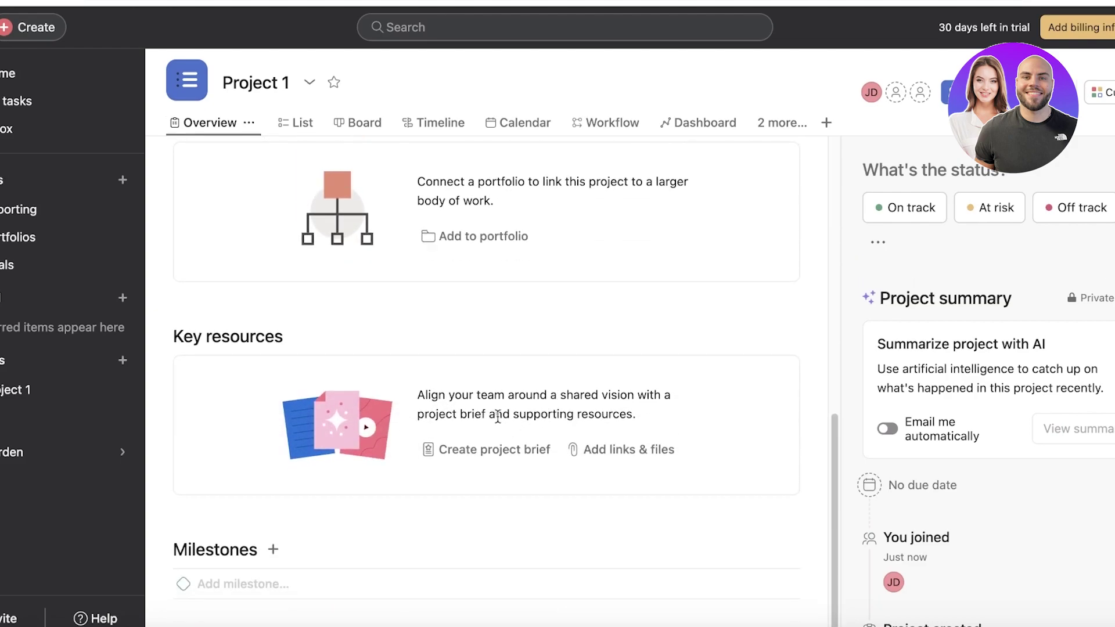
scroll(418, 377, up, 3)
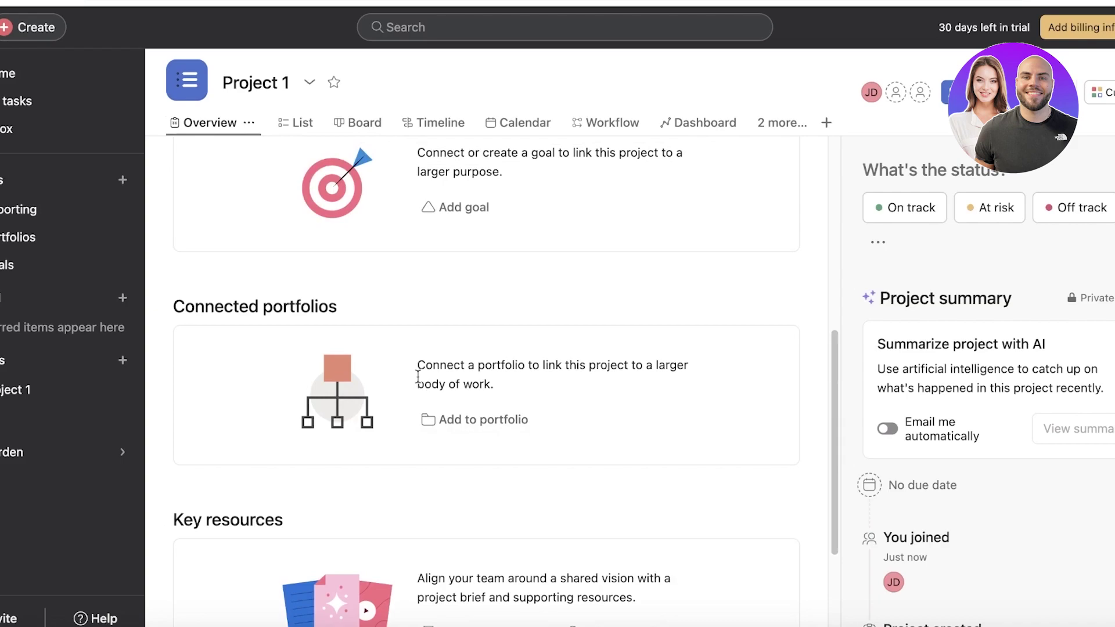
scroll(410, 392, down, 3)
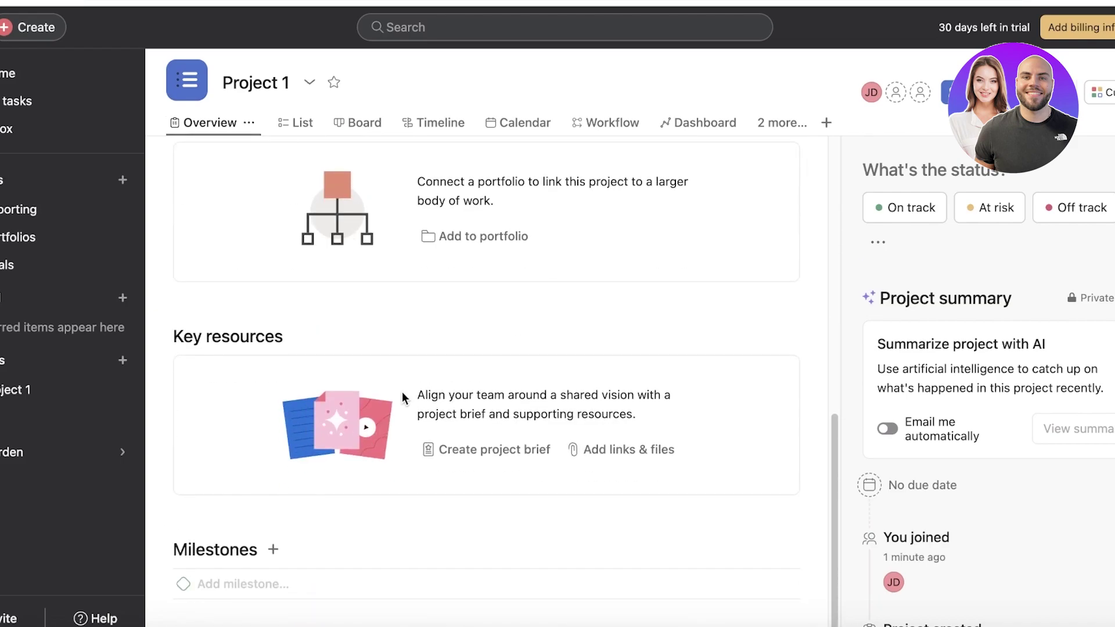
Add milestones 'website first draft (segregated Lauch)', 'full website launch' and '1k views'
click(250, 588)
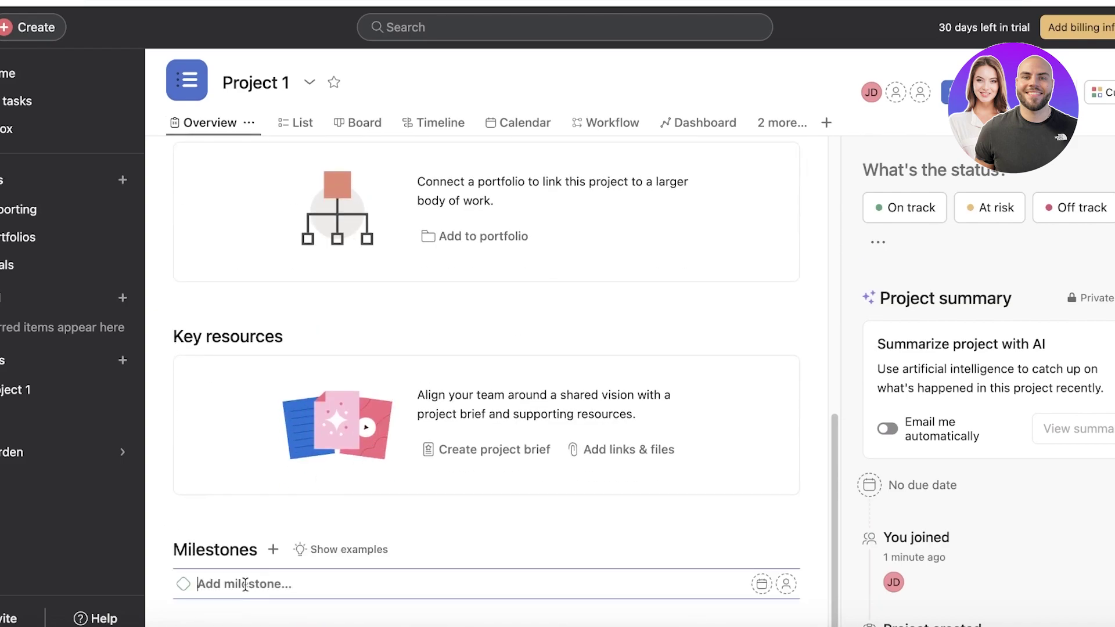
text(website first draft)
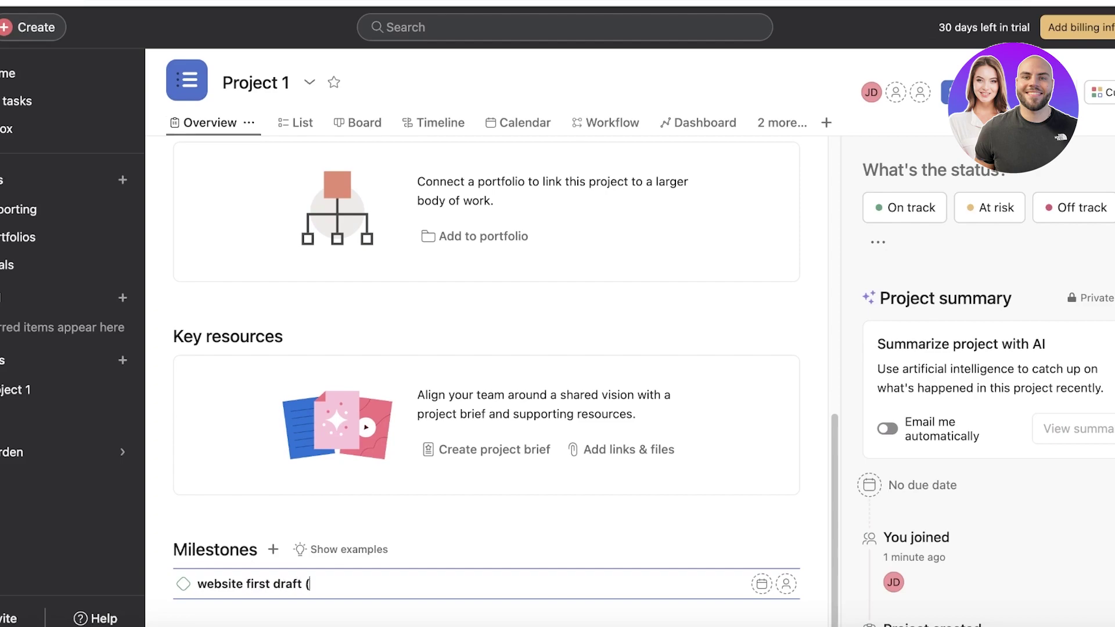
text( (segref)
key(BackSpace)
text(gated Lauch))
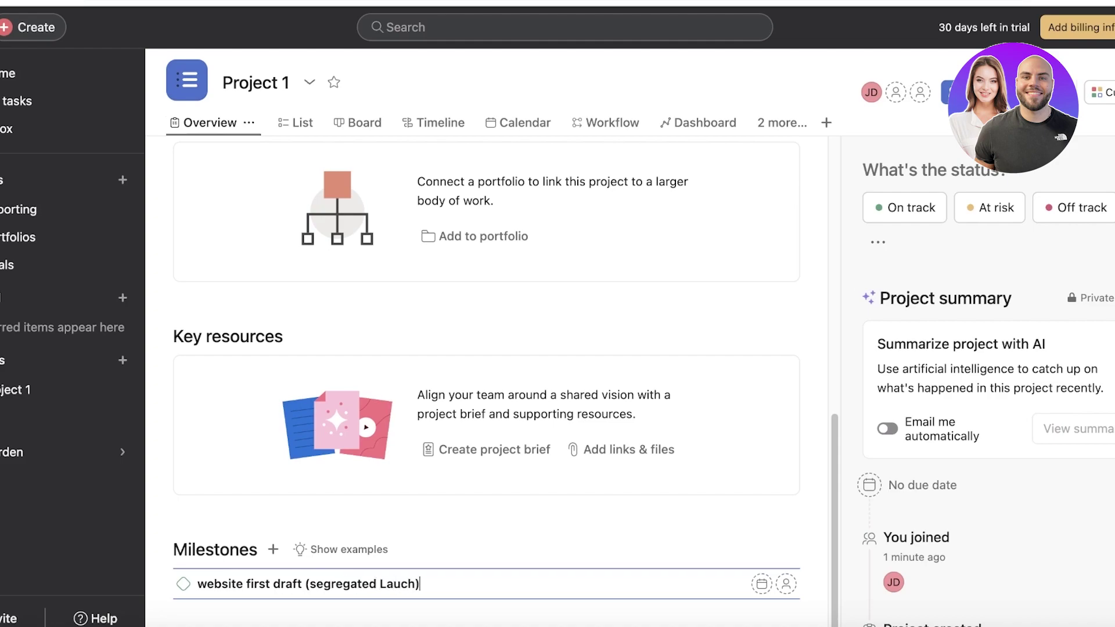
key(Return)
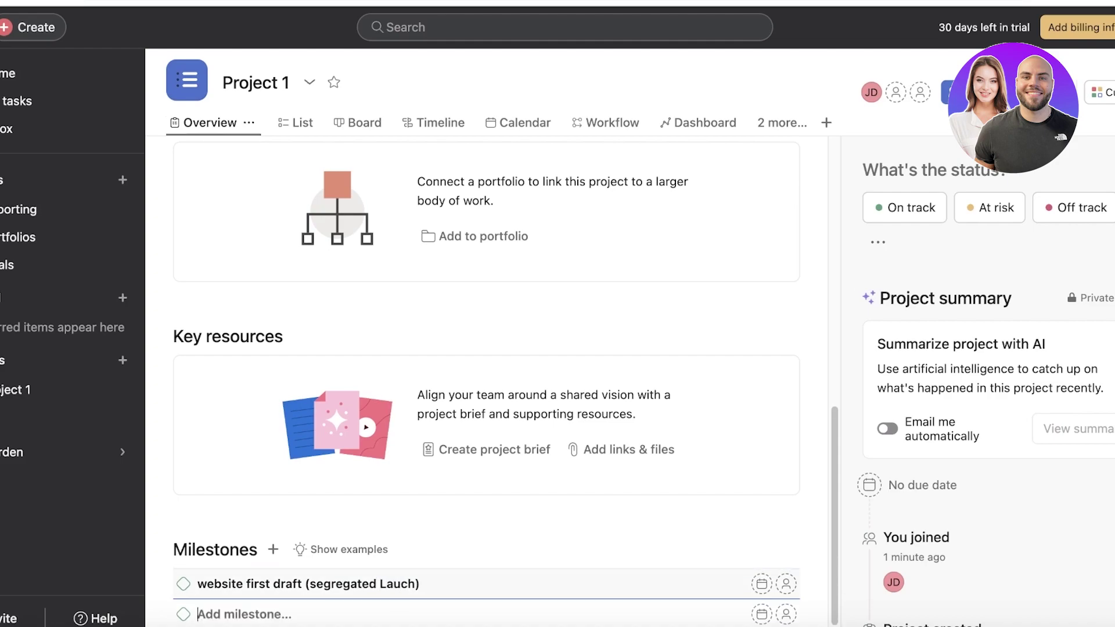
text(full l website lauch)
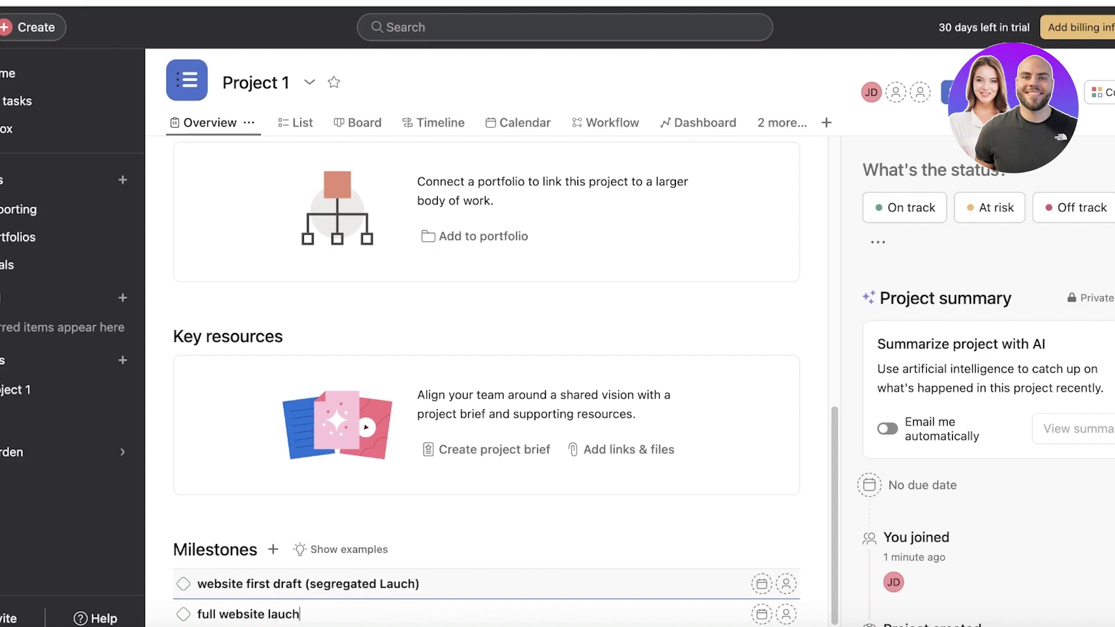
key(BackSpace)
key(BackSpace)
text(nch)
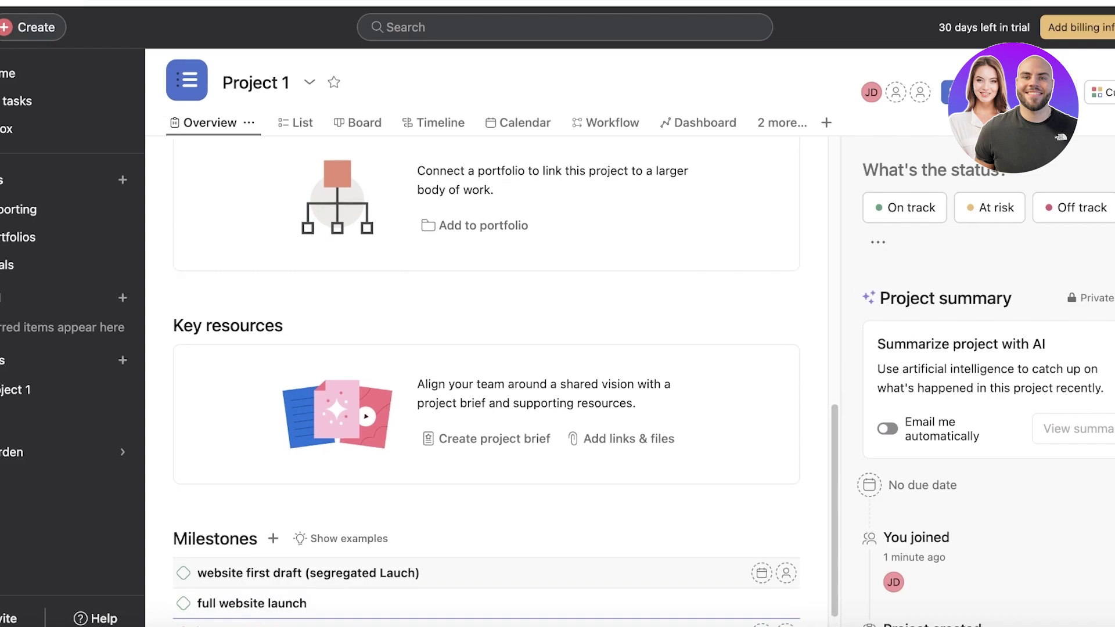
key(Return)
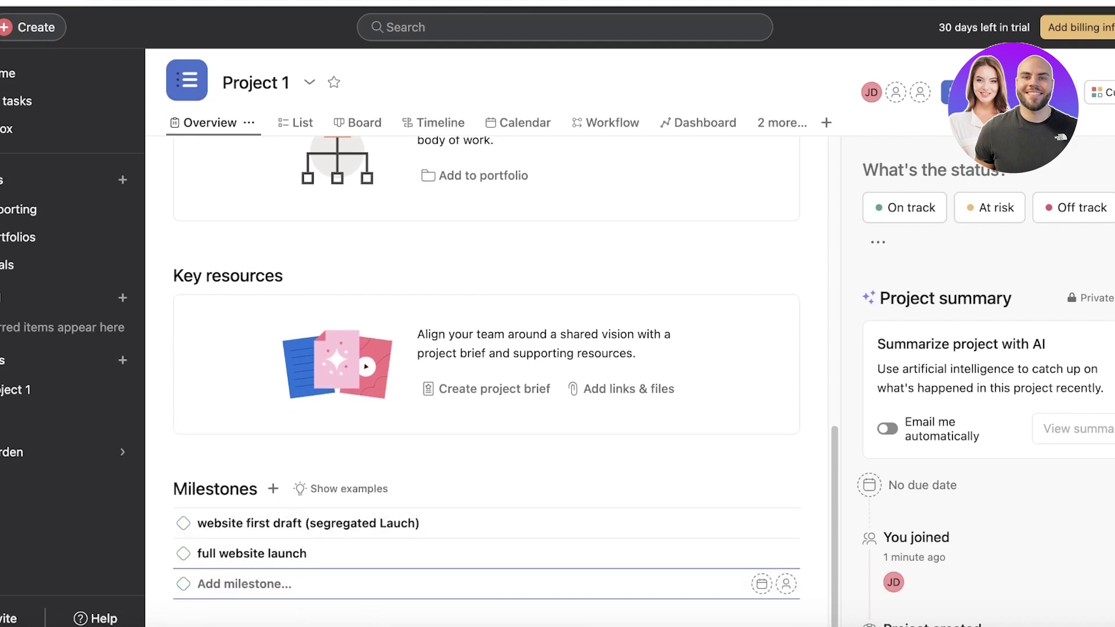
text(1k views)
key(Return)
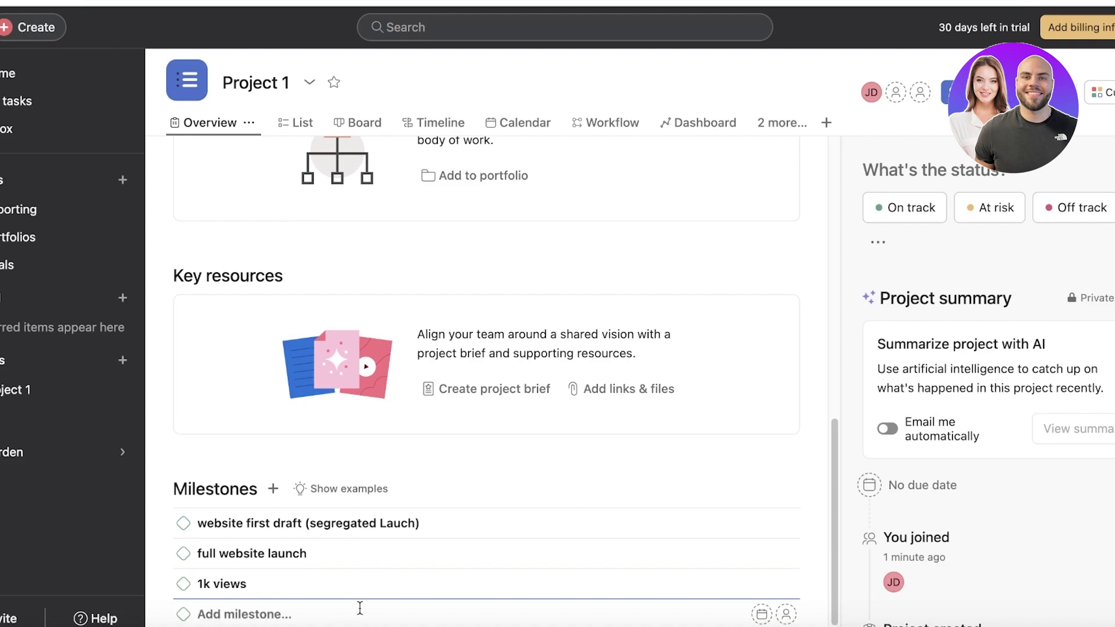
Start a new connected goal with the time period set to Q2 FY25
scroll(174, 378, up, 8)
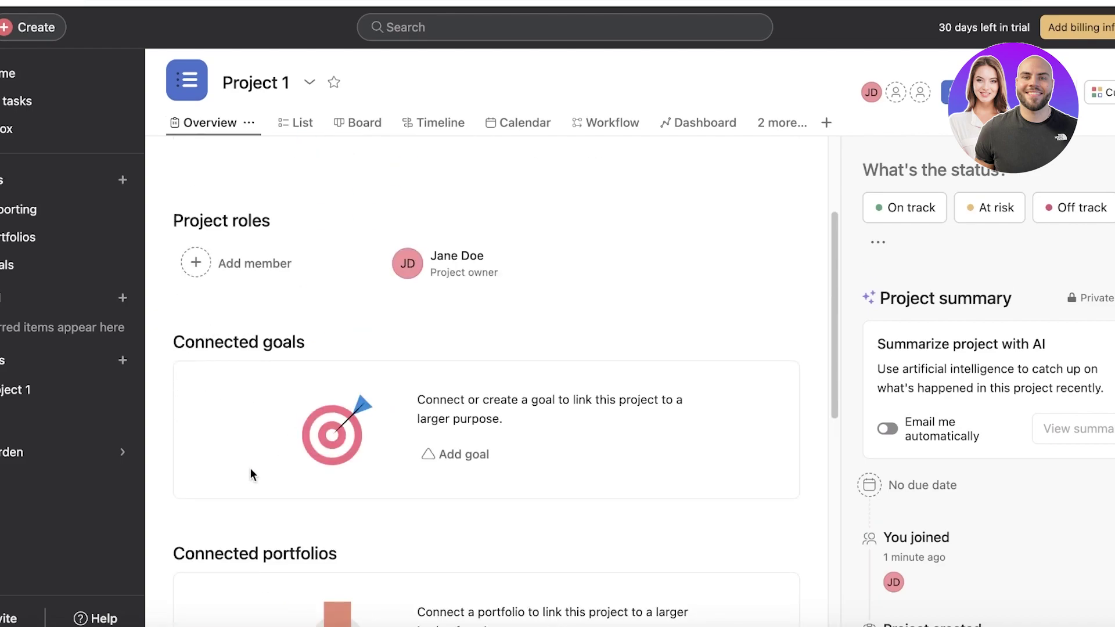
click(448, 451)
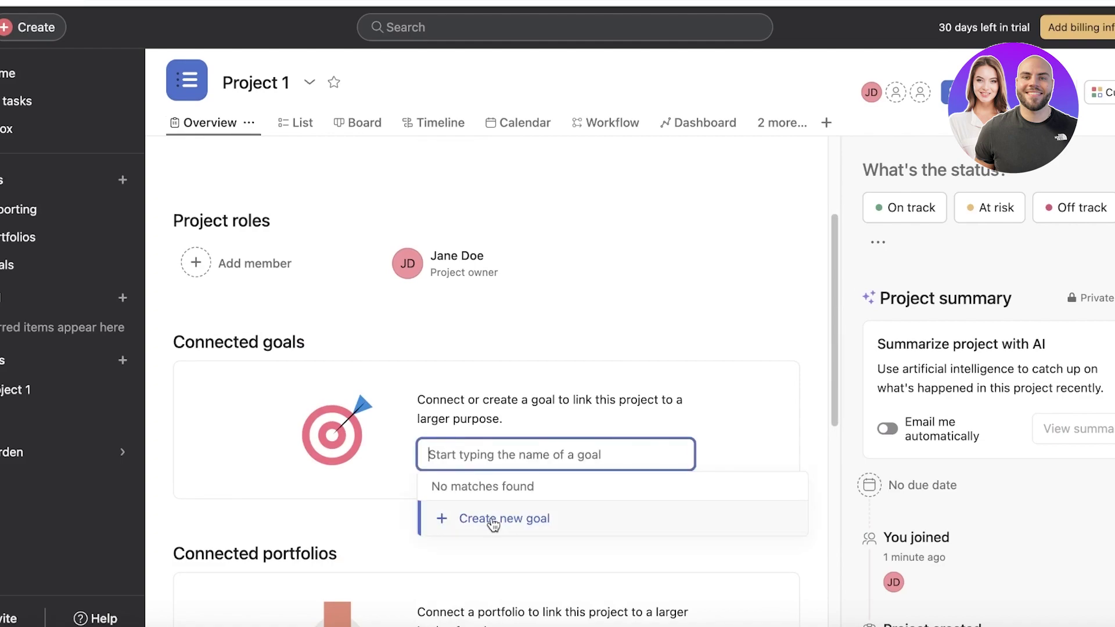
click(467, 525)
text(A)
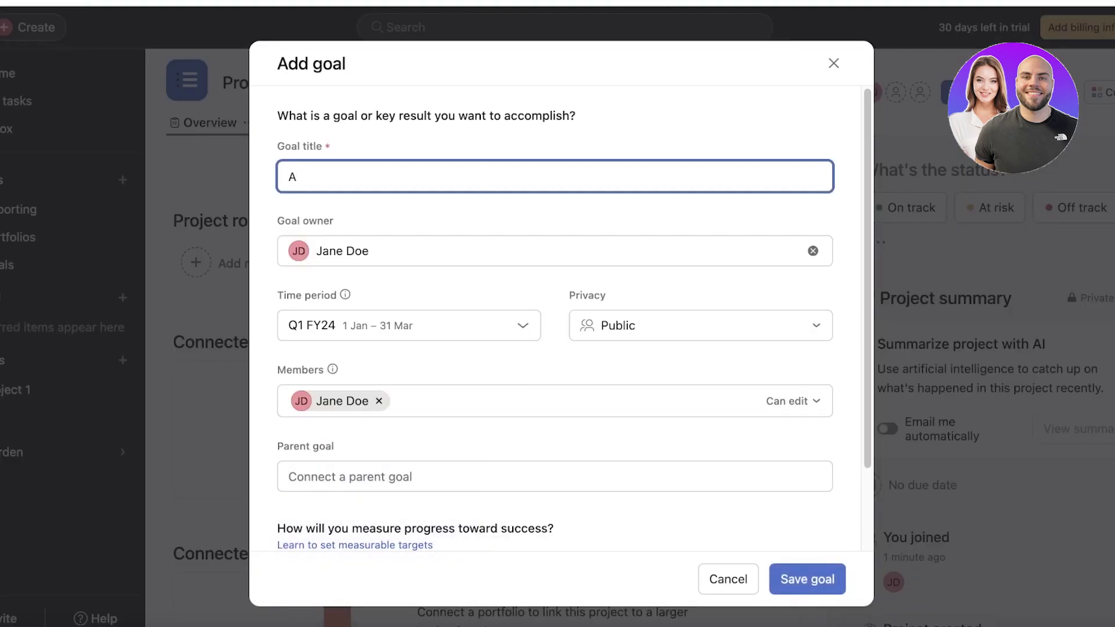
key(BackSpace)
click(473, 319)
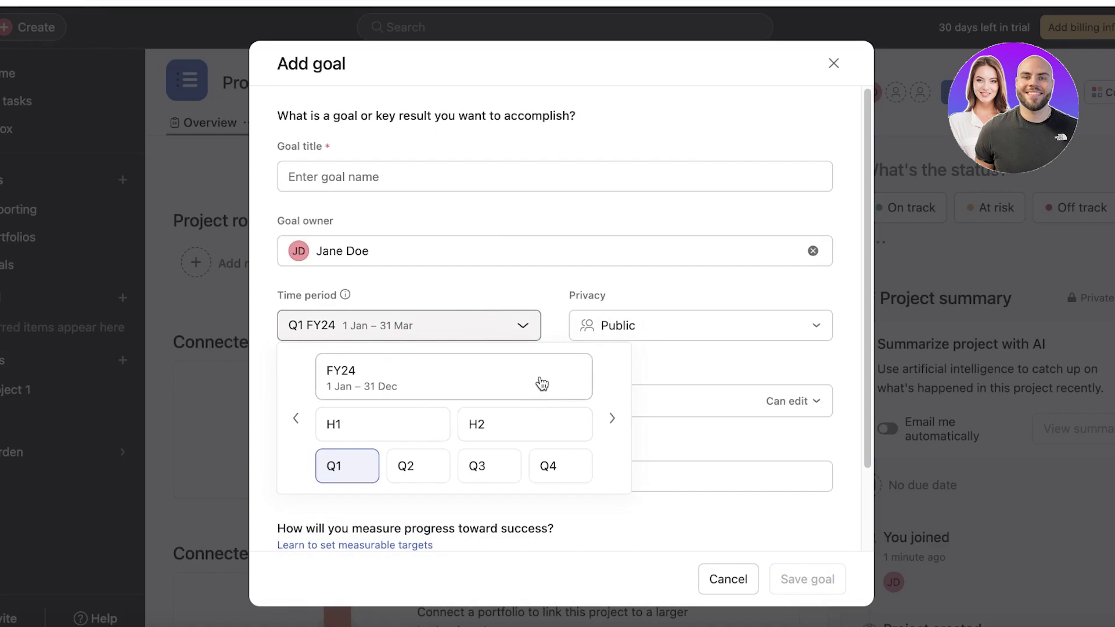
click(542, 383)
click(411, 320)
click(617, 422)
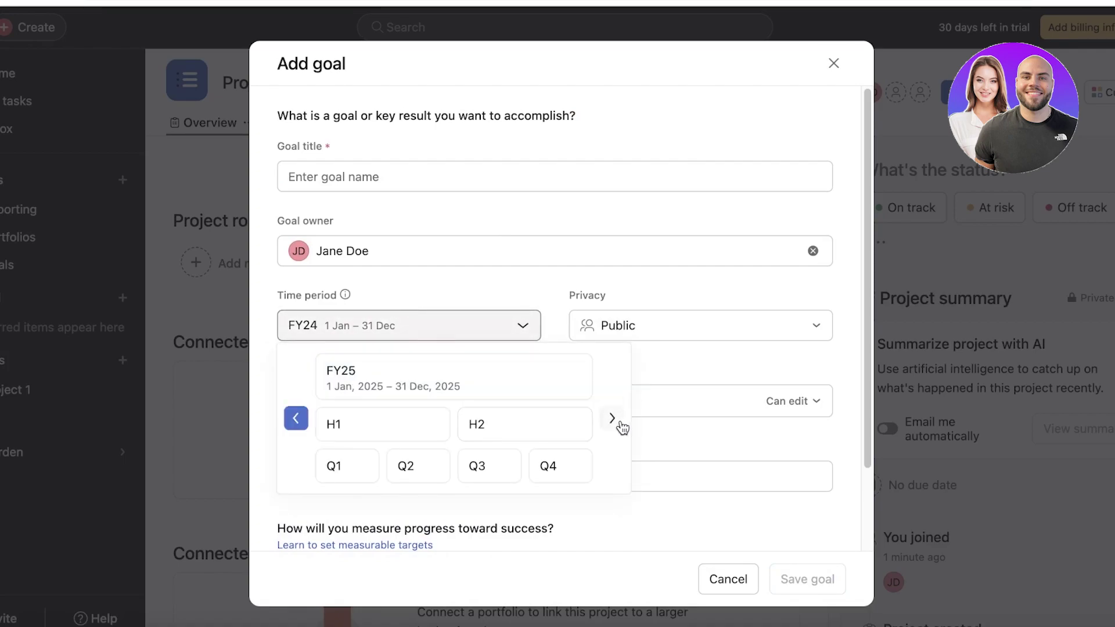
click(399, 386)
click(399, 323)
click(416, 464)
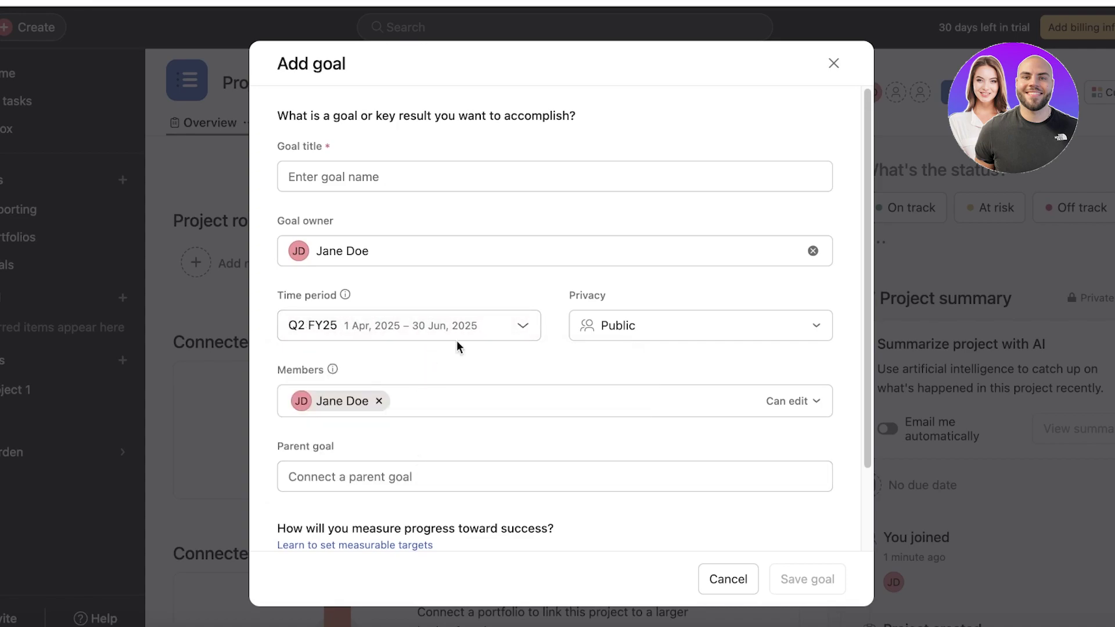
Keep the goal public, title it '1k in retail' and save it
click(588, 328)
click(643, 361)
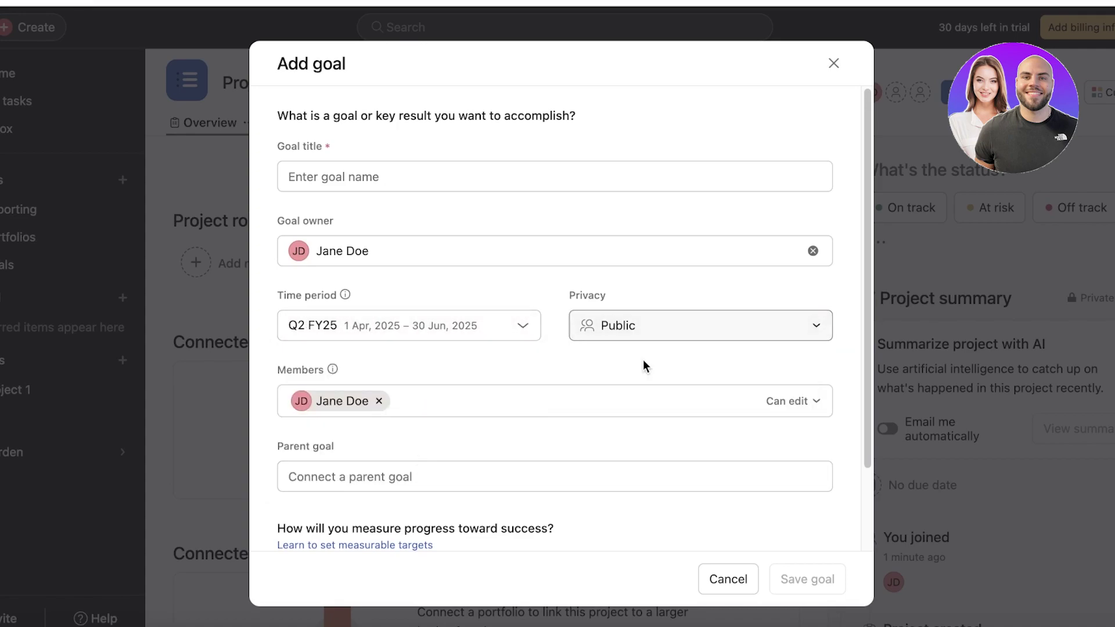
click(452, 179)
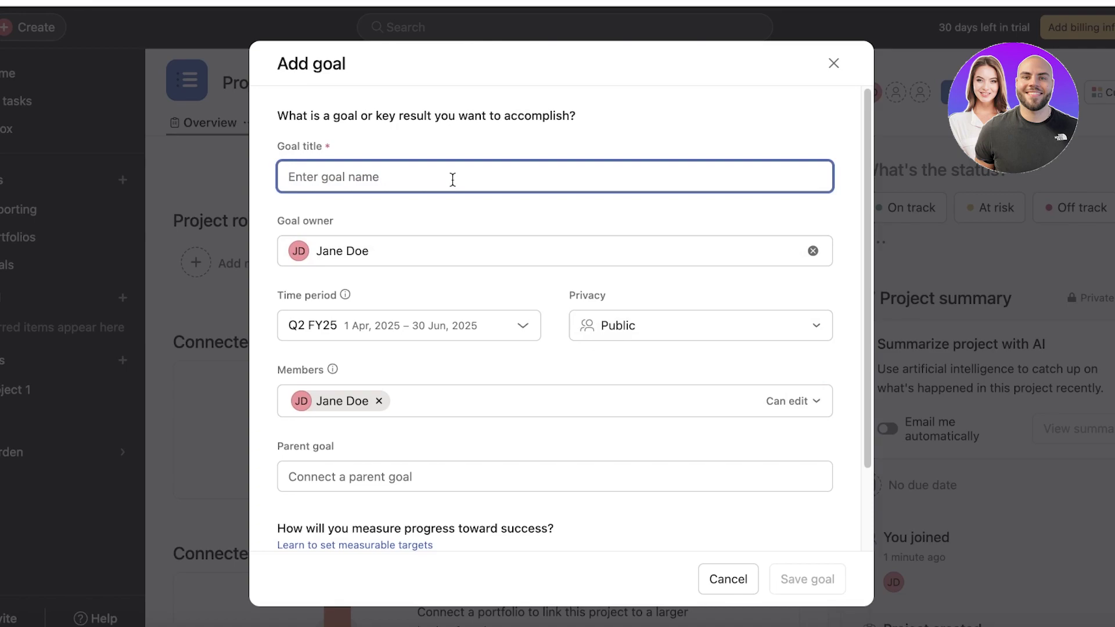
text(1k in retail)
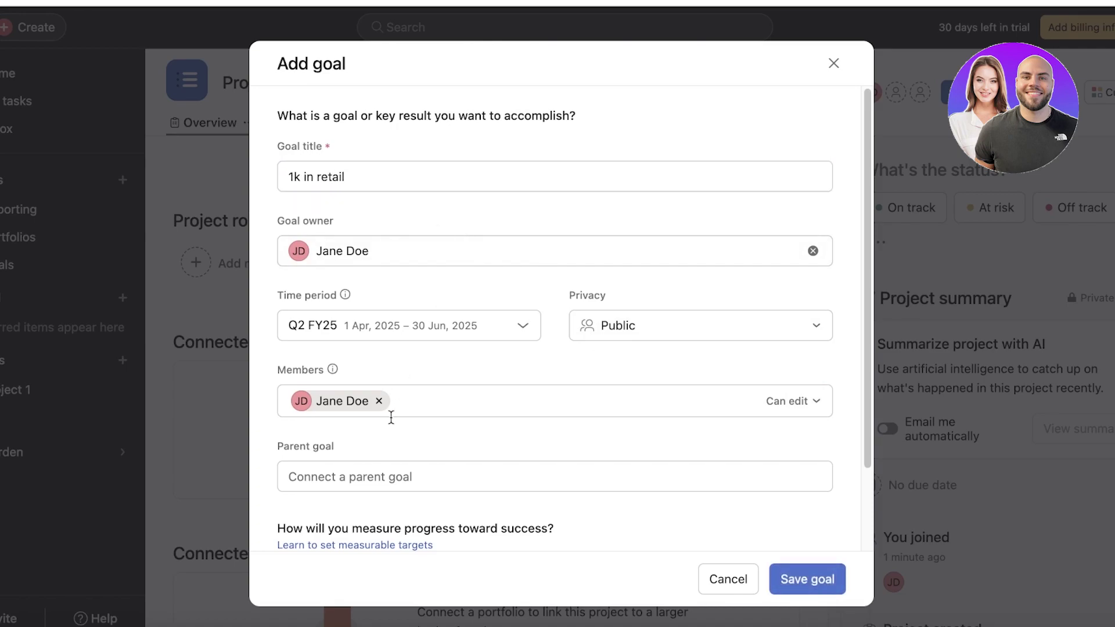
click(487, 474)
click(797, 575)
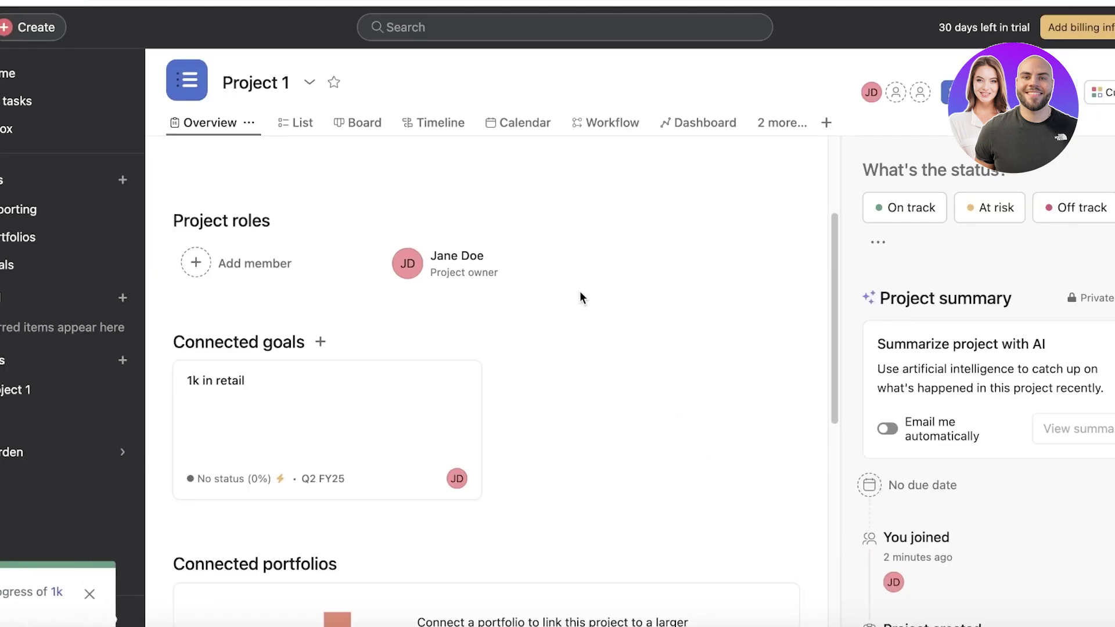
Switch Project 1 to its List view
scroll(298, 523, down, 7)
scroll(303, 493, up, 4)
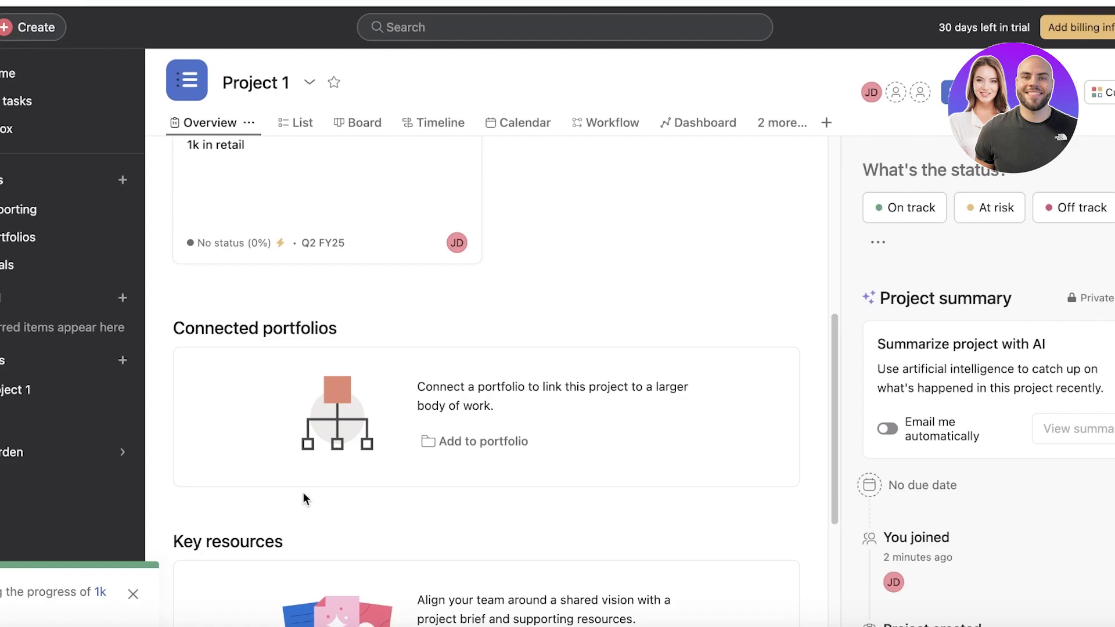
scroll(302, 493, down, 5)
scroll(334, 264, up, 7)
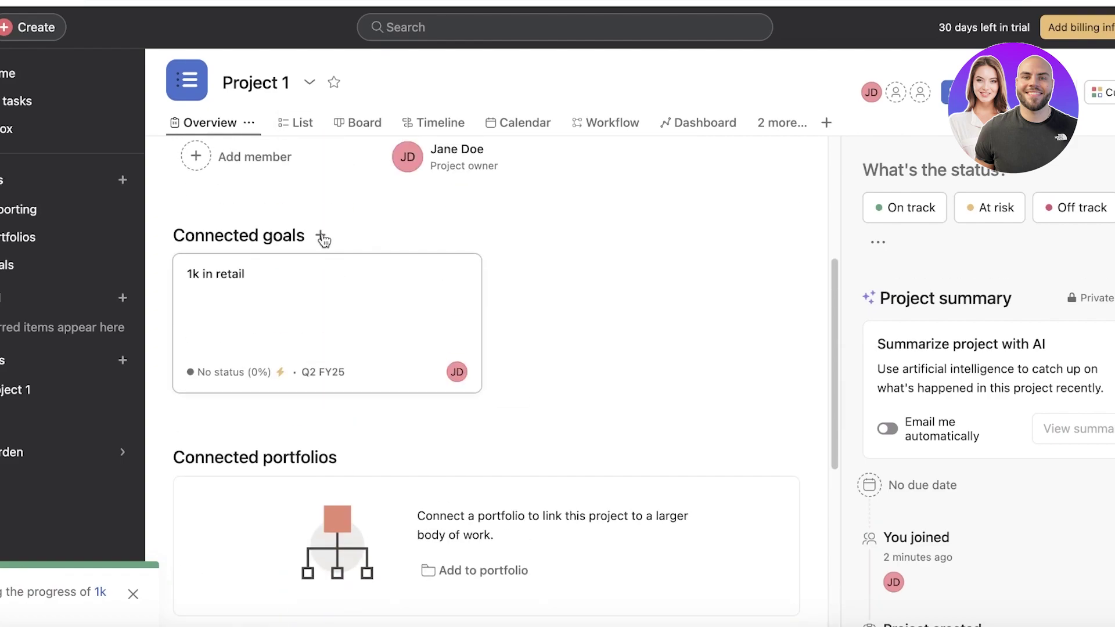
click(282, 125)
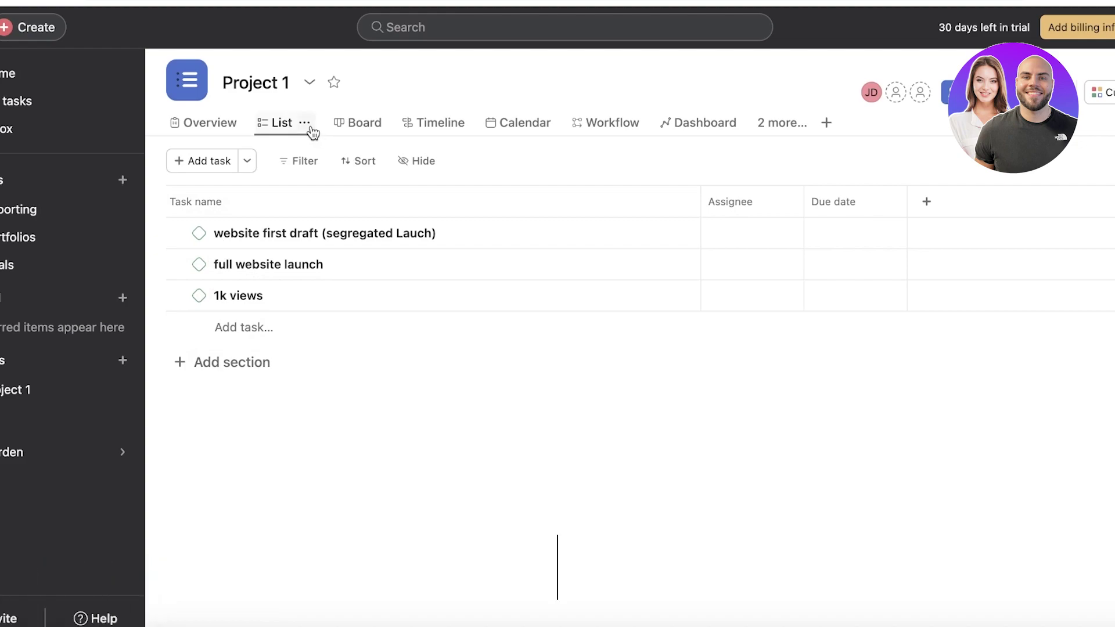
Add a new section and rename it from Untitled to Tasks
click(251, 369)
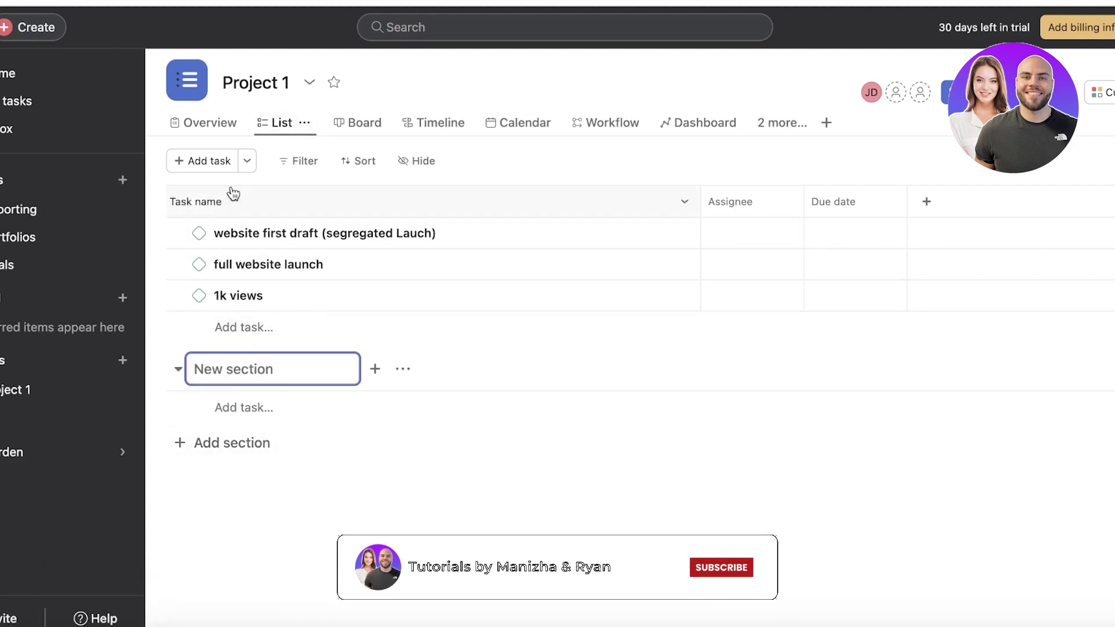
click(179, 199)
key(Return)
click(866, 144)
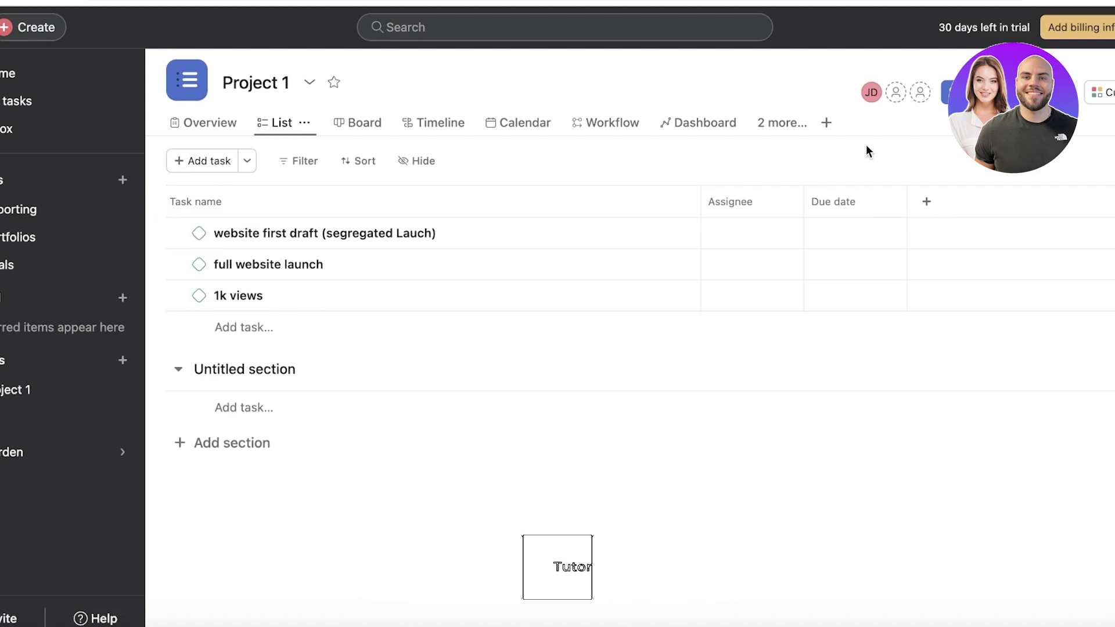
click(1022, 161)
click(1047, 166)
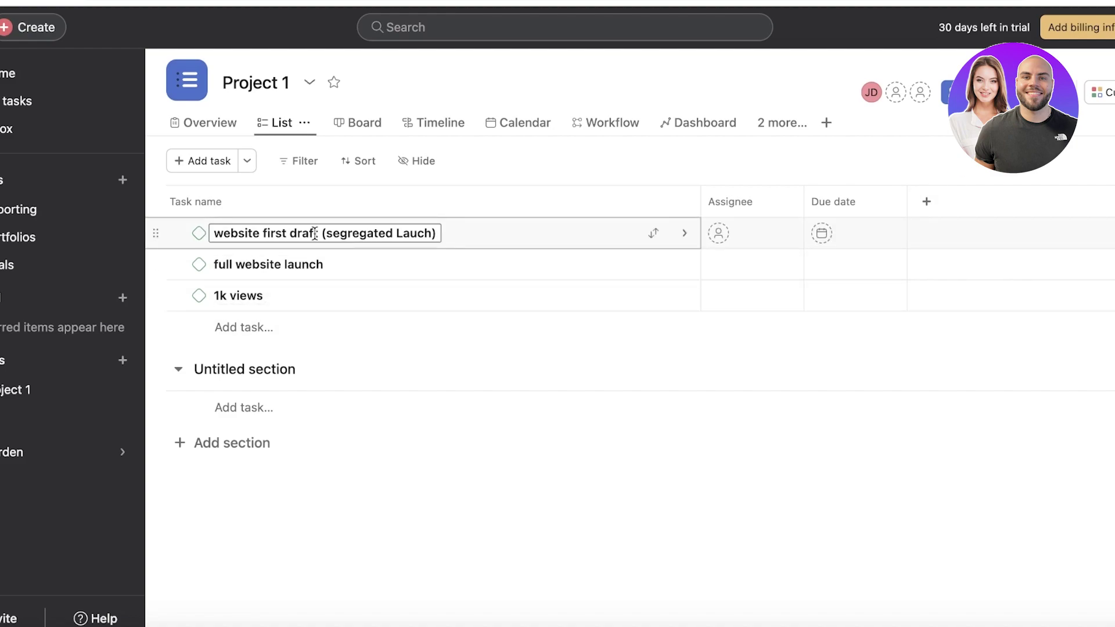
click(233, 368)
triple_click(233, 369)
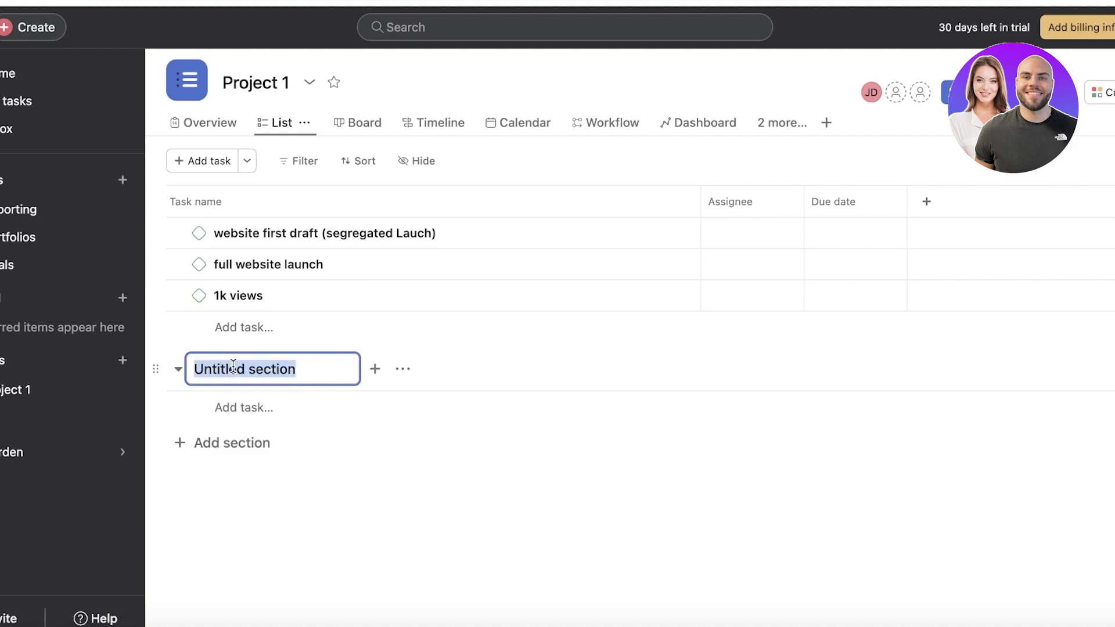
text(Tasks)
key(Return)
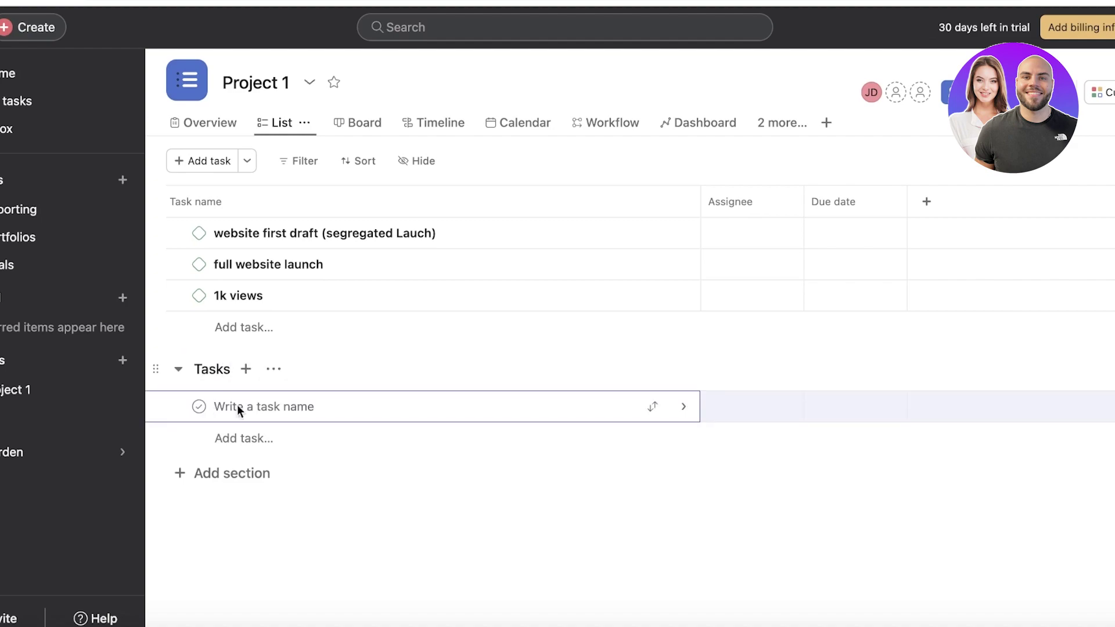
click(205, 473)
Add sections In Progress, Completed and Stuck below Tasks
click(212, 450)
text(In Progress)
key(Return)
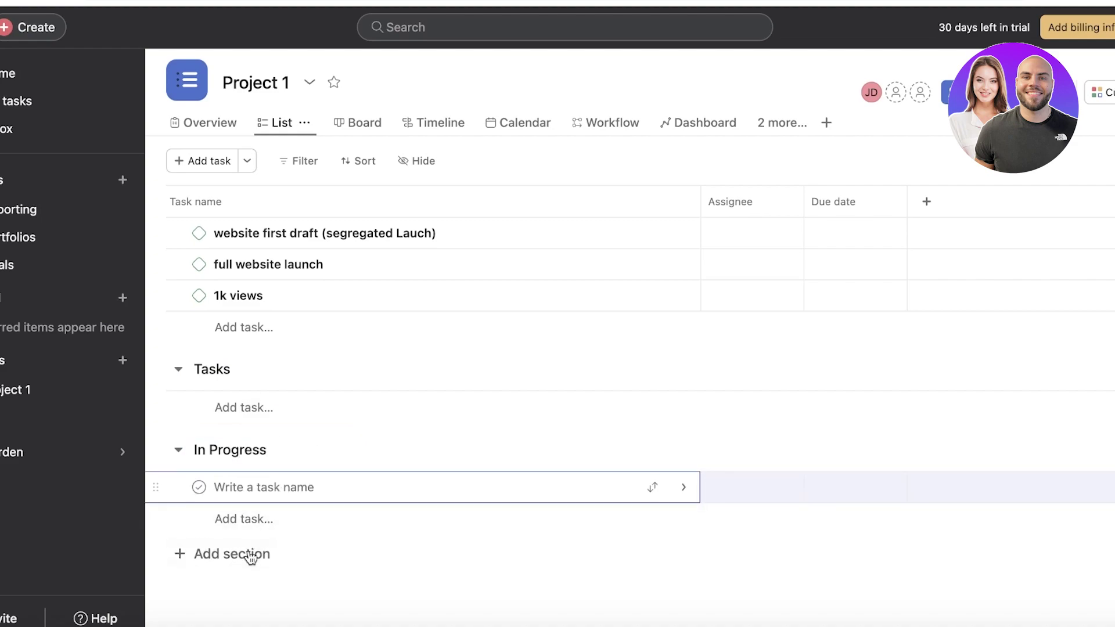
click(251, 558)
click(244, 523)
text(A)
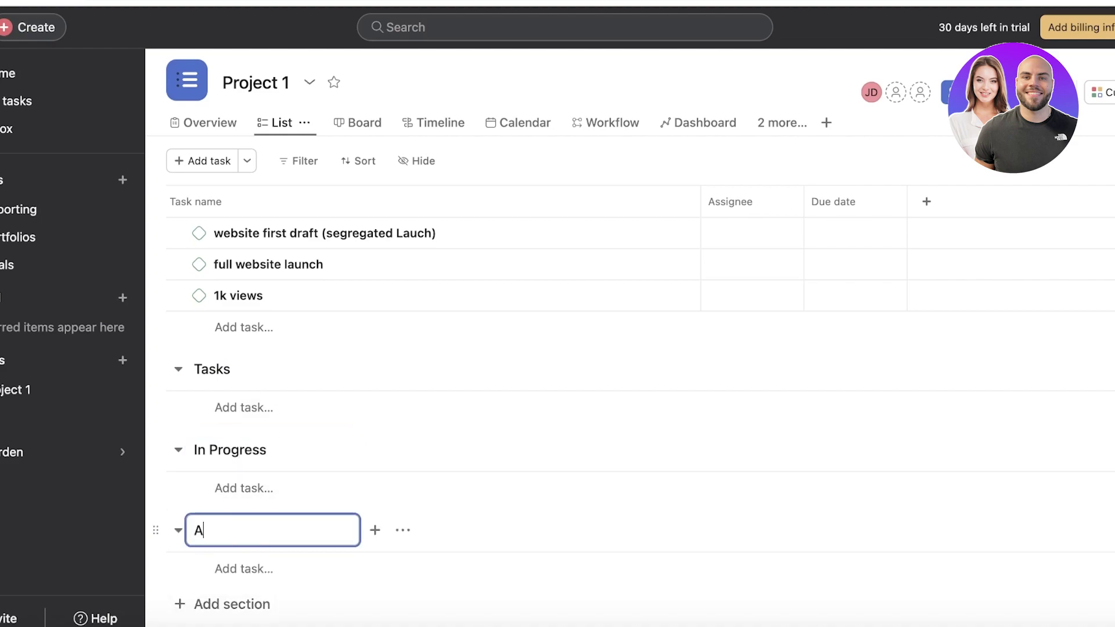
key(BackSpace)
text(Completed)
click(234, 602)
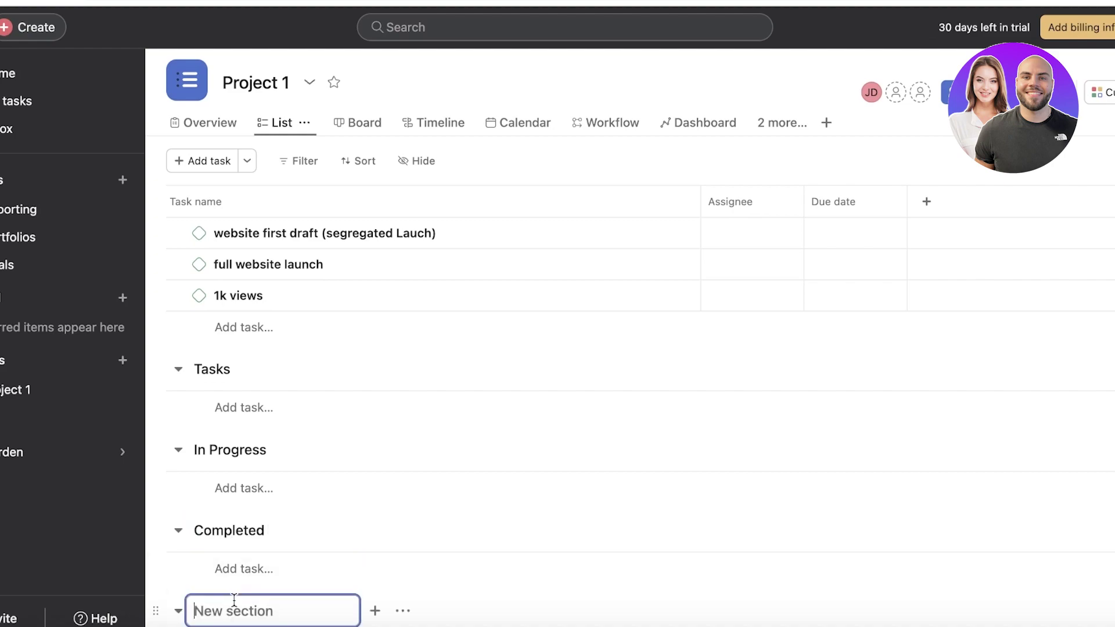
text(Stuck)
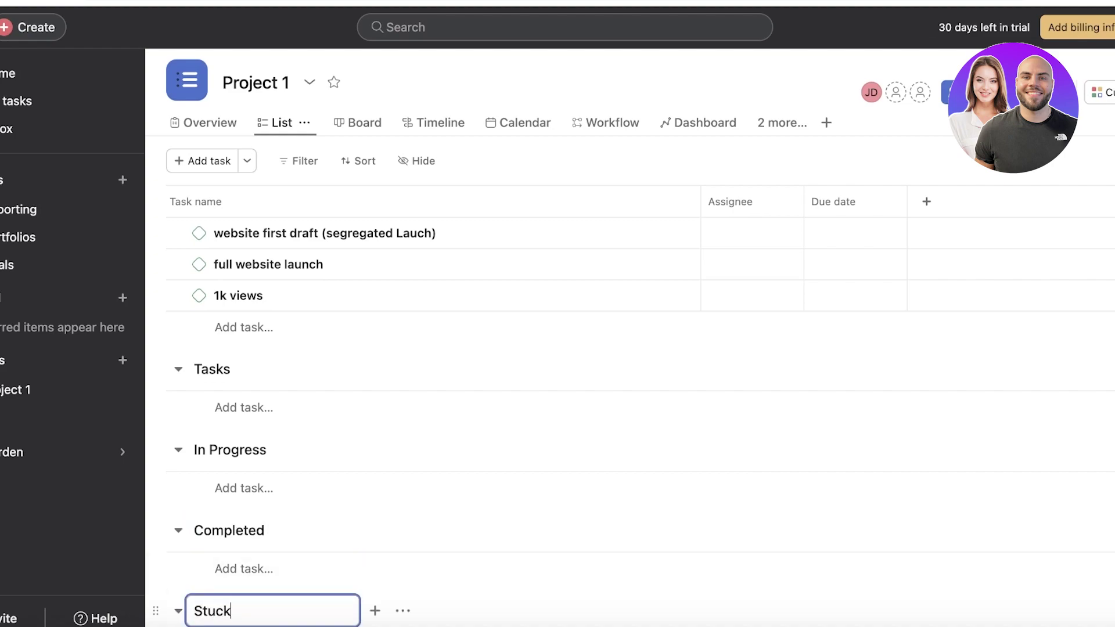
key(Return)
key(Escape)
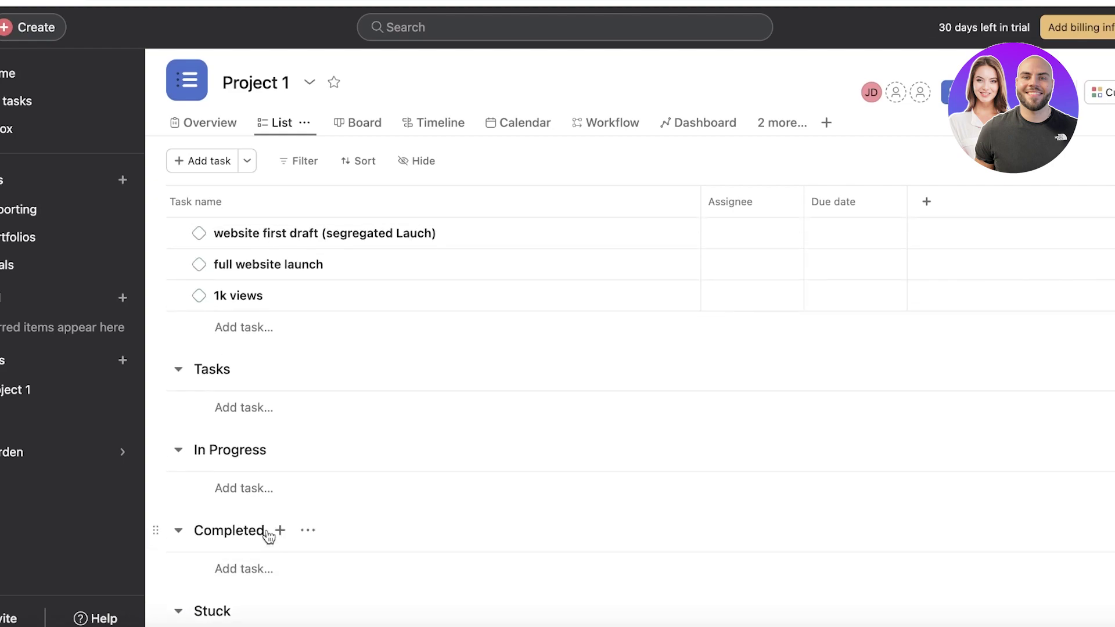
Add the task 'Build the website header' under Tasks and open its details
click(245, 419)
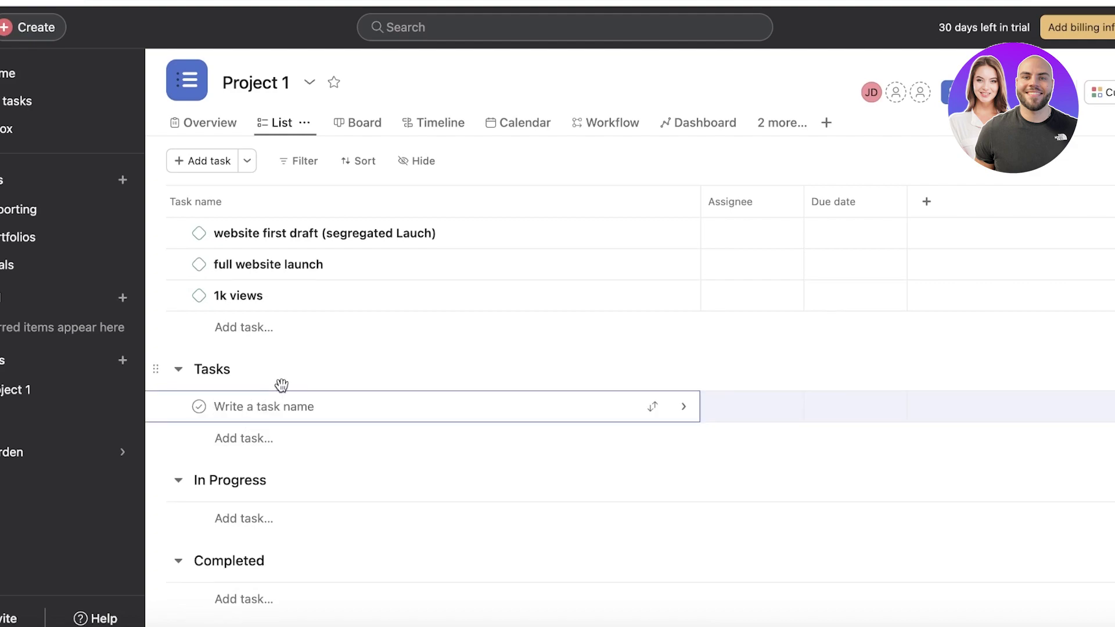
text(Build the website header)
key(Return)
click(399, 405)
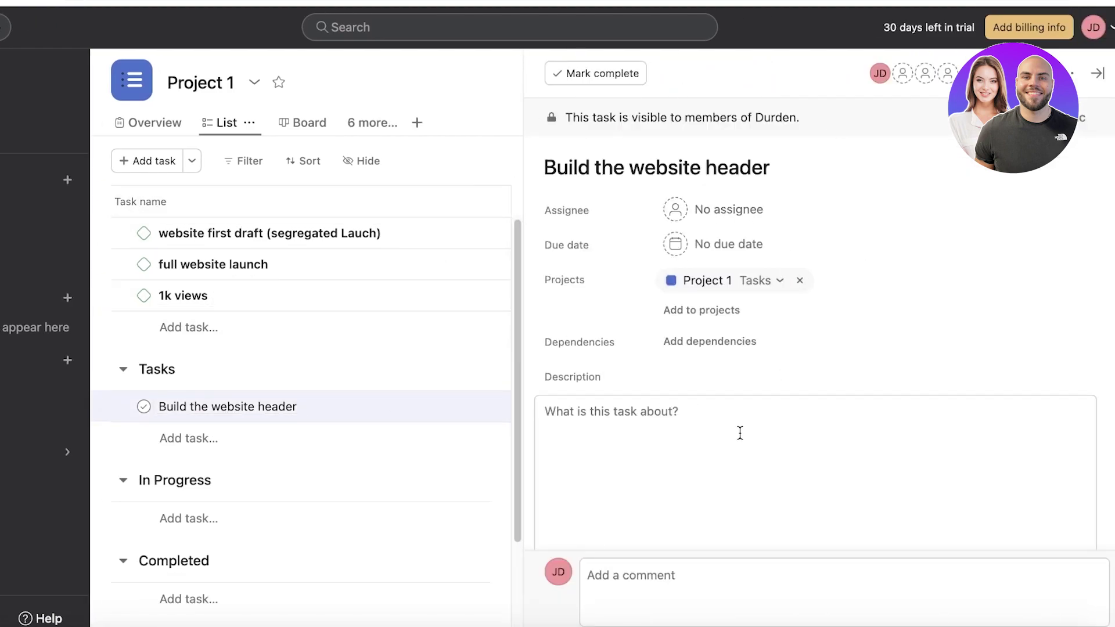
Assign the task to the suggested teammate and set it due Sunday 25 February
click(673, 208)
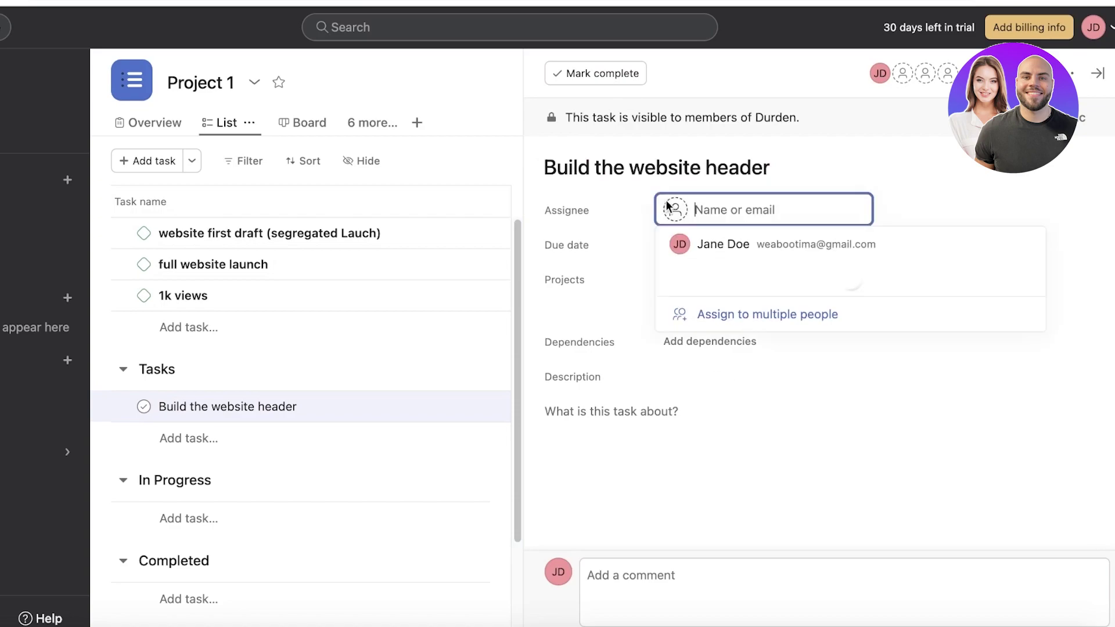
click(679, 251)
click(677, 245)
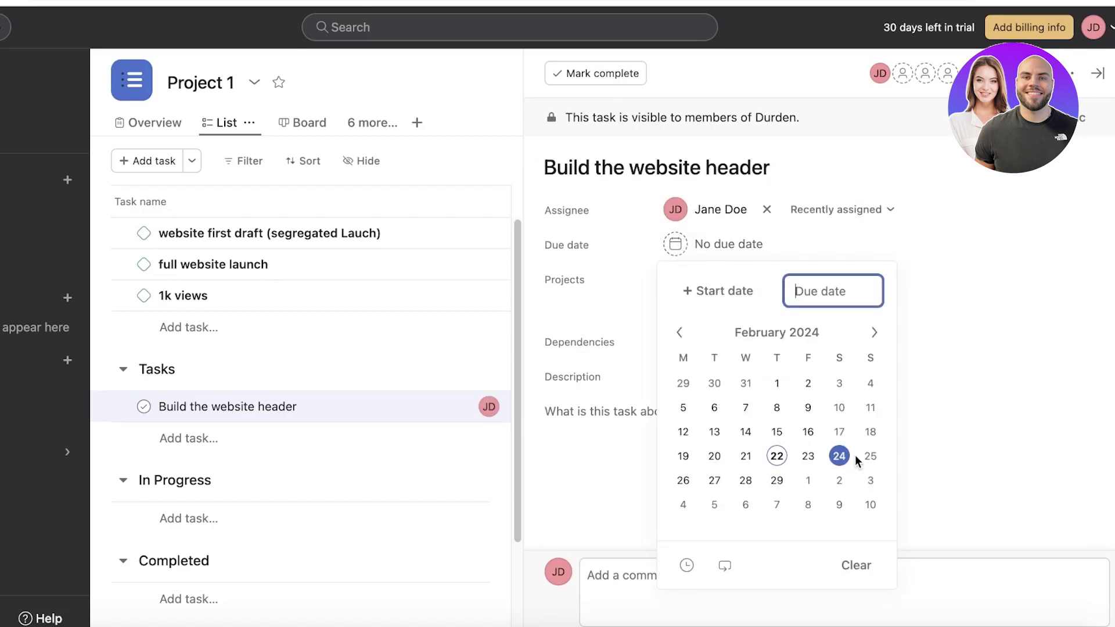
click(871, 456)
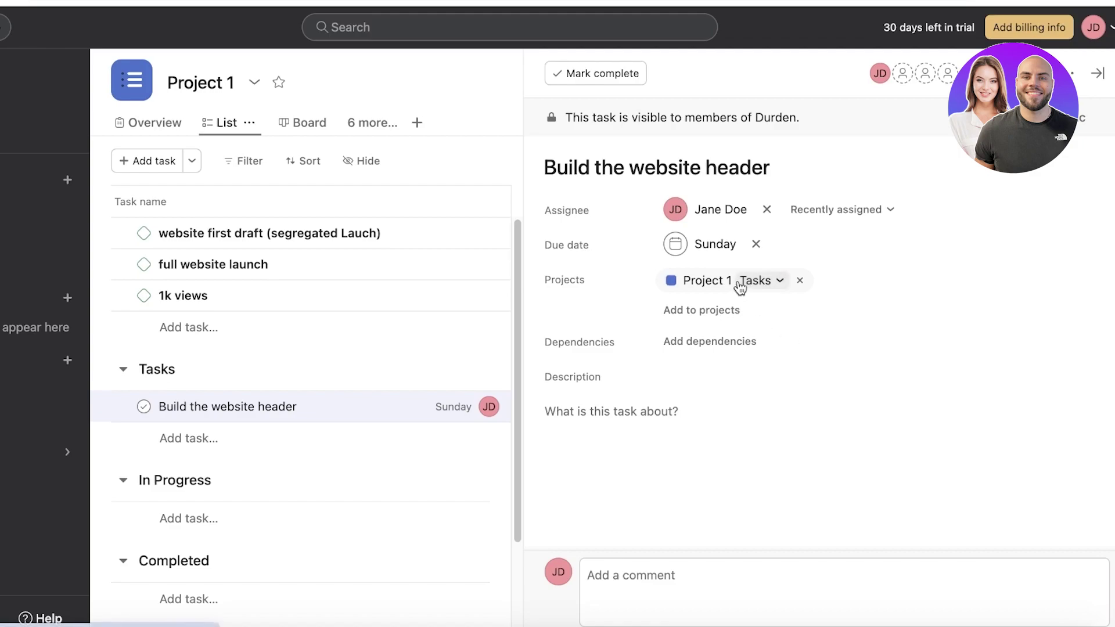
Check the task's section and try a Blocking dependency, then cancel it
click(771, 281)
click(880, 280)
click(721, 343)
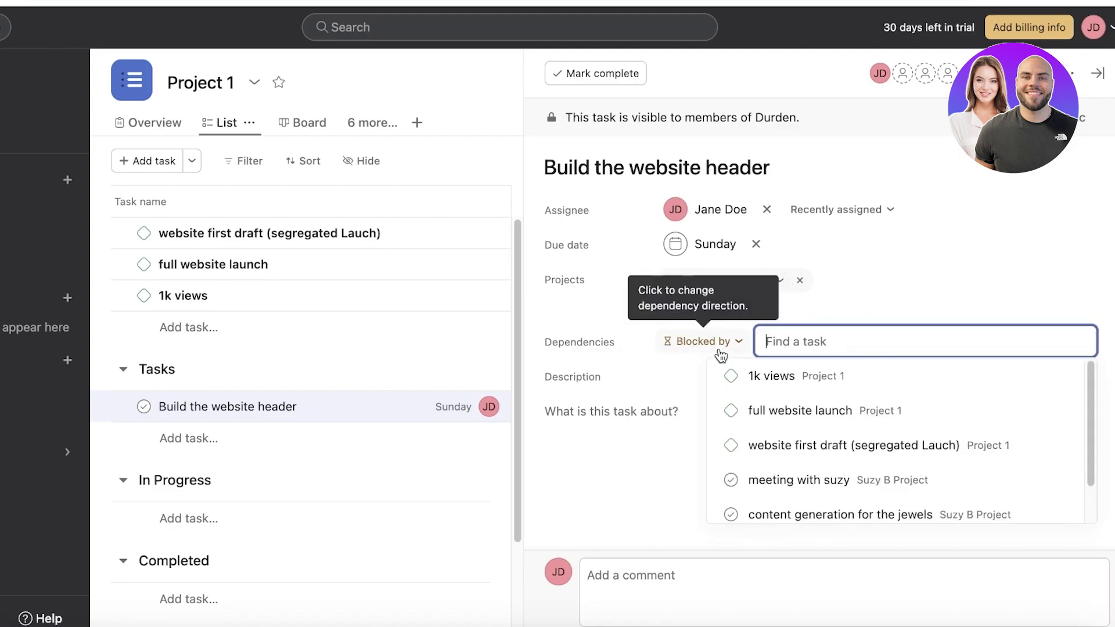
click(716, 345)
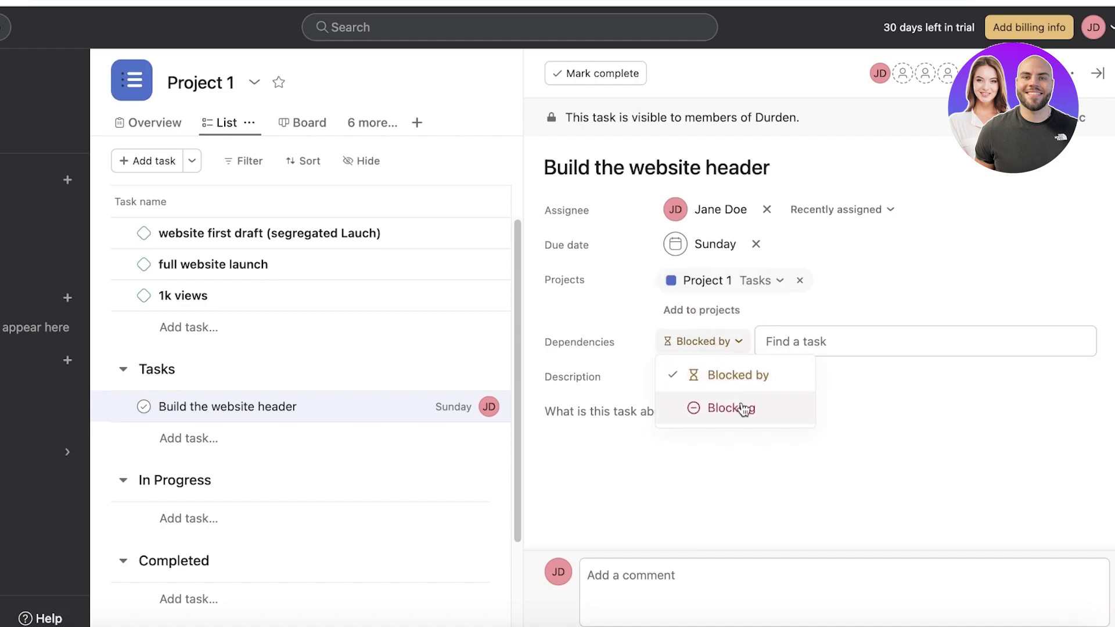
click(743, 406)
click(726, 349)
click(854, 342)
click(640, 341)
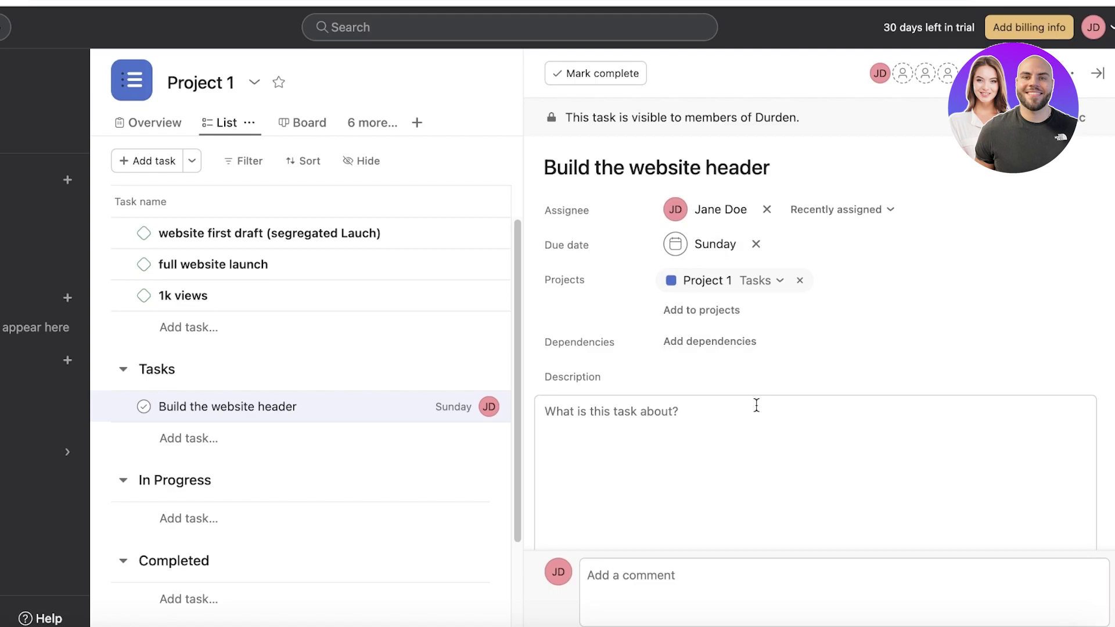
Add subtasks 'choose brandname font' and 'choose coloring' to the website header task
scroll(558, 424, down, 3)
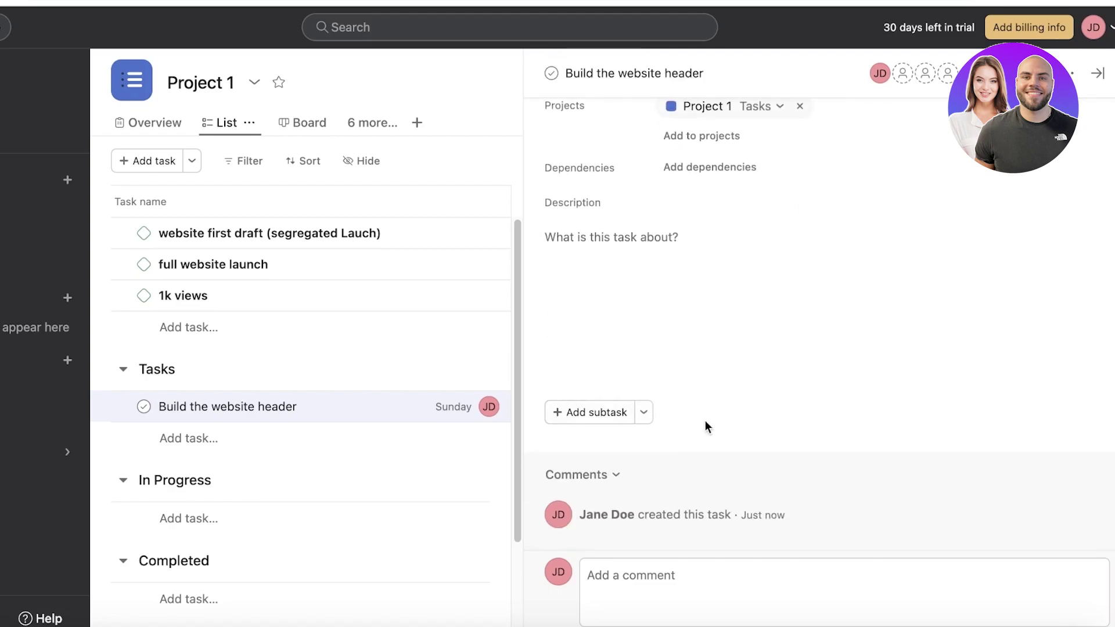
click(587, 414)
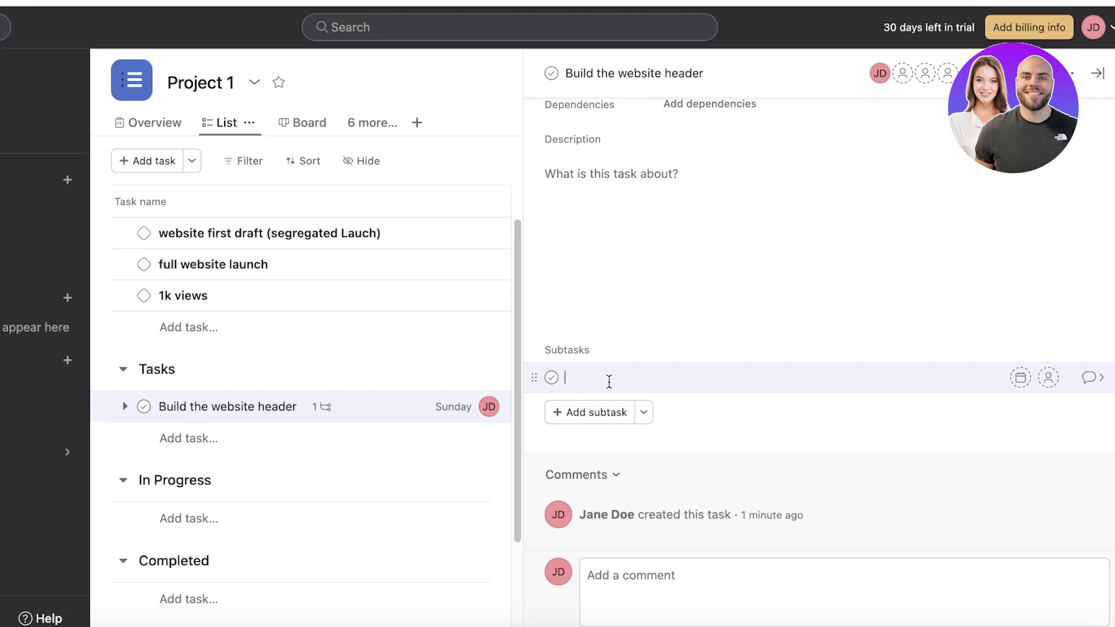
text(a)
text(choose brandna)
text(me font)
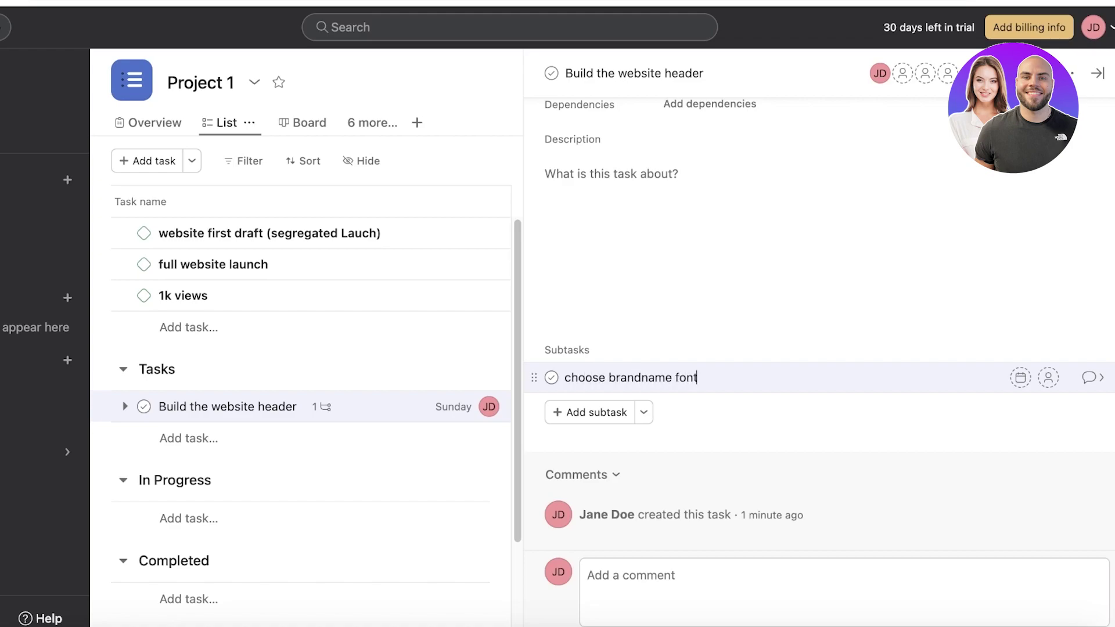
key(Return)
text(choose coloring)
key(Return)
key(BackSpace)
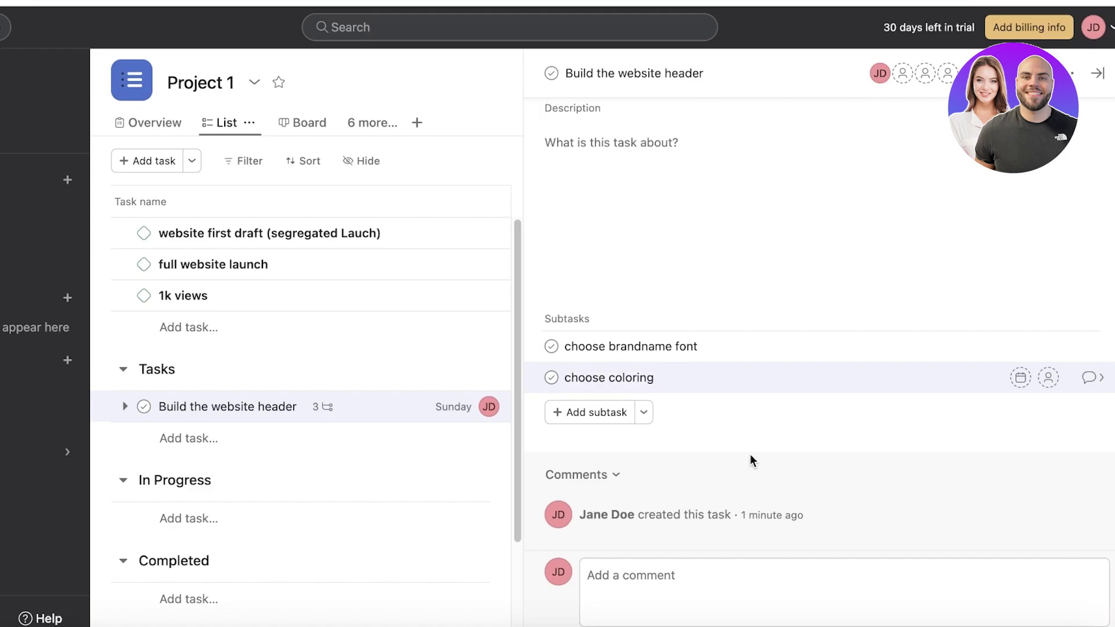
scroll(752, 460, up, 5)
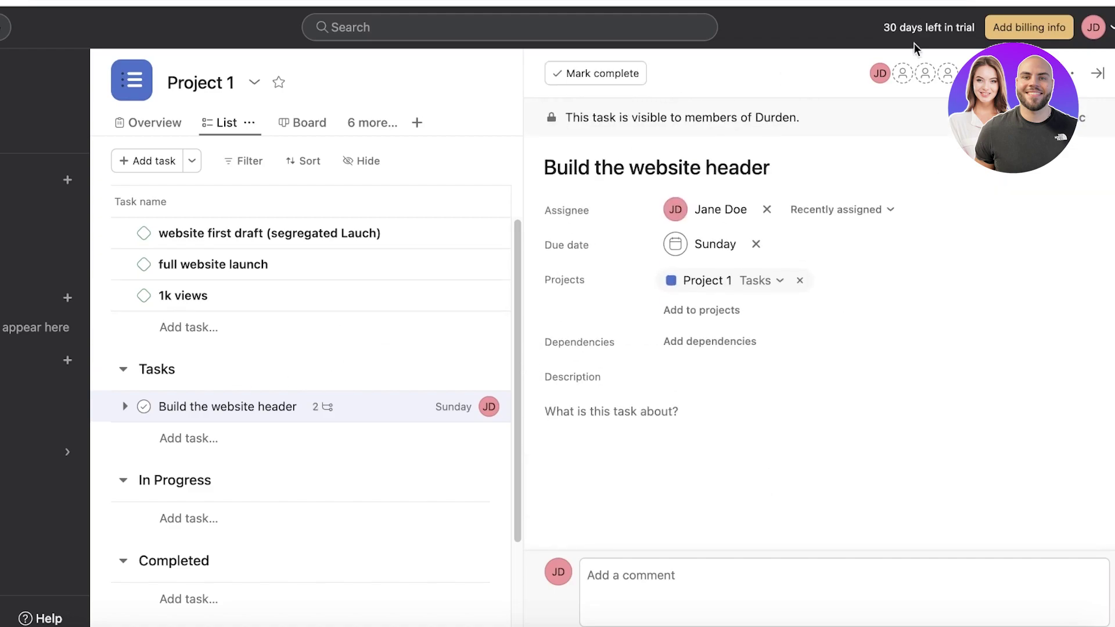
Close the task details and start a new single-select field titled Priority
click(1097, 73)
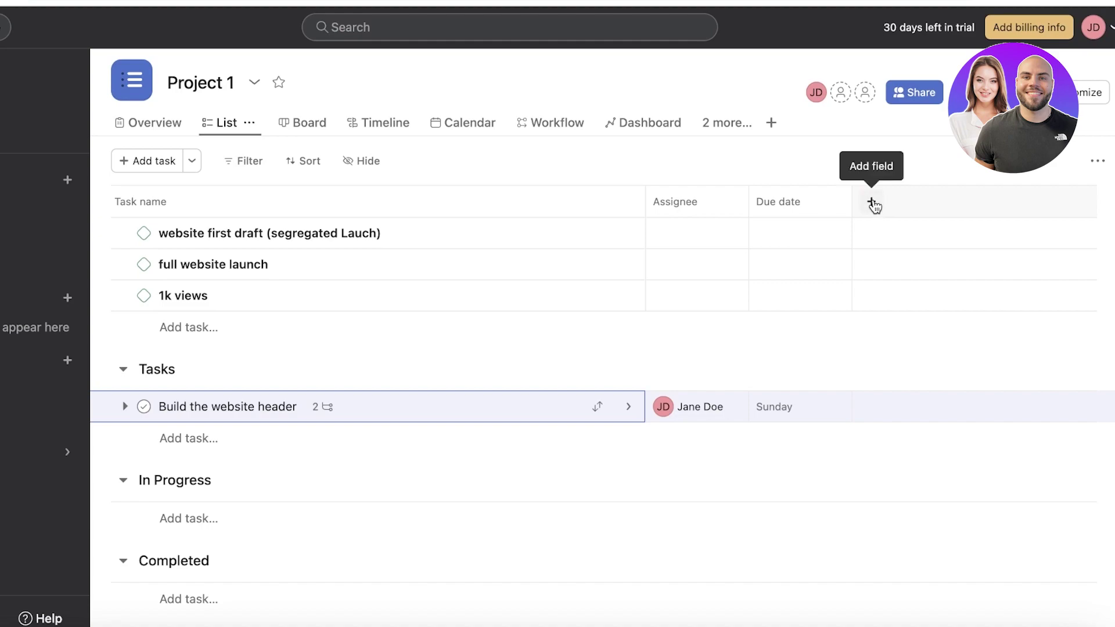
click(874, 201)
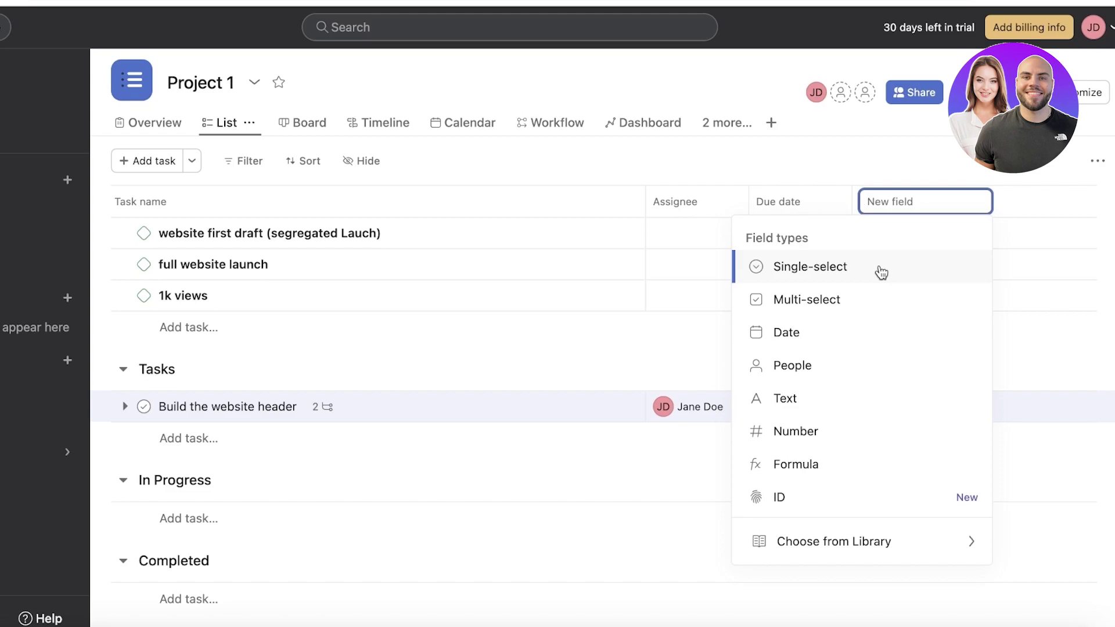
click(839, 264)
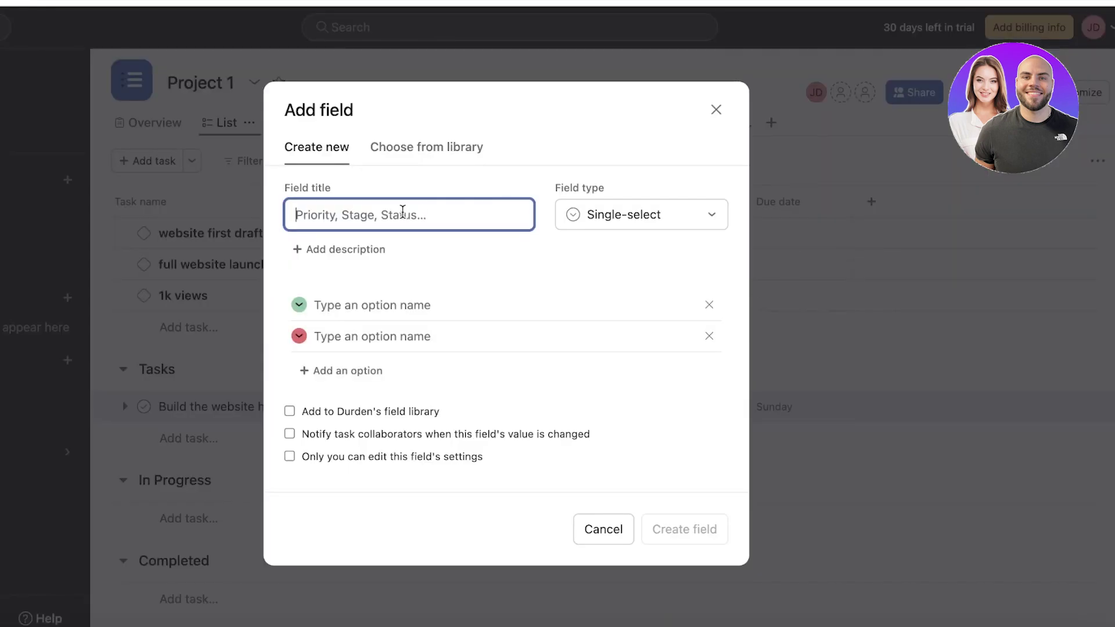
text(Priority)
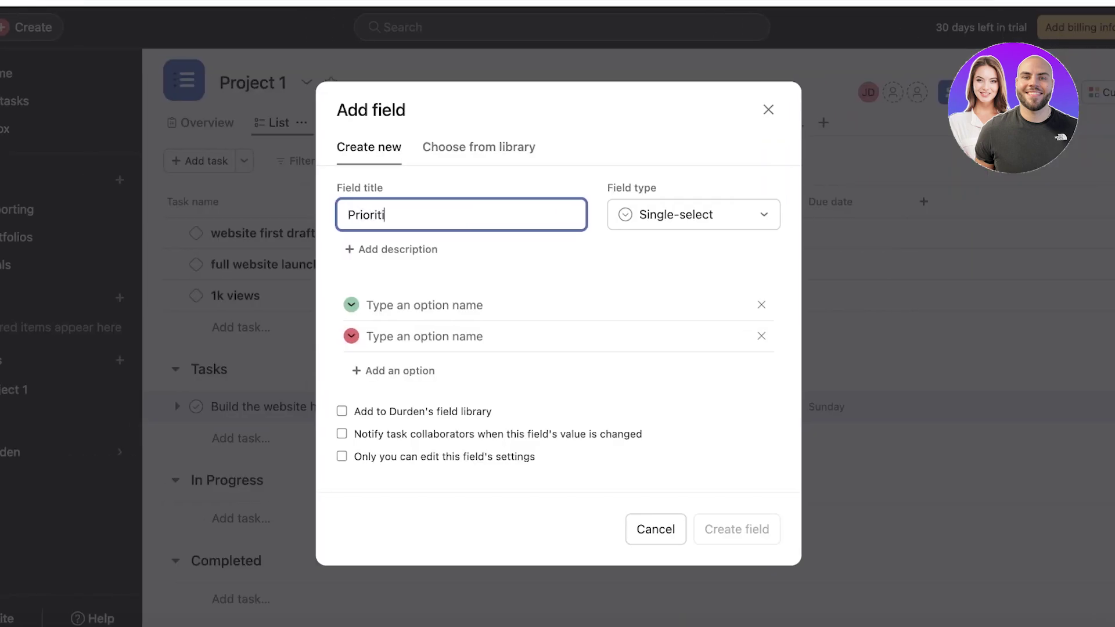
Enter the Priority options Low, Medium and High
click(499, 308)
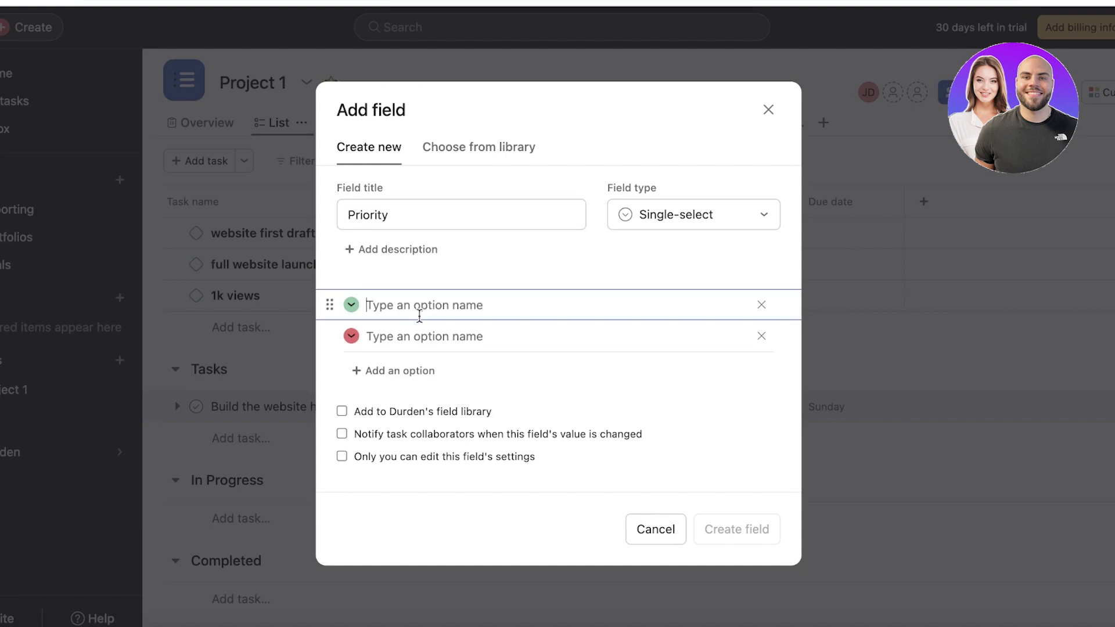
text(Low)
click(437, 336)
text(Medium)
key(Return)
text(High)
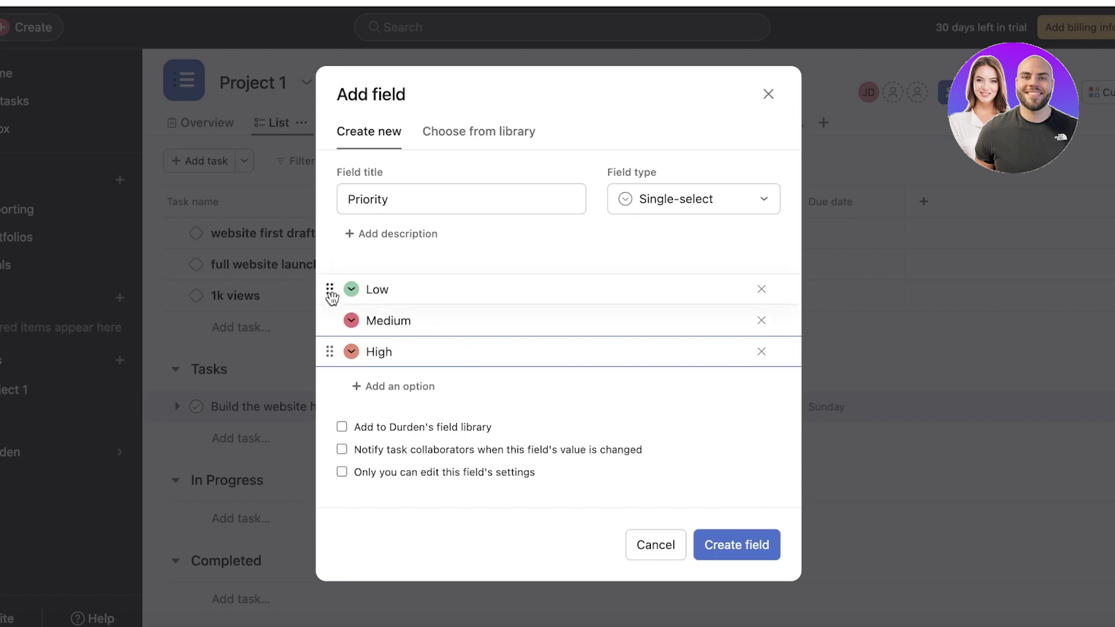
Colour the Medium option yellow and the High option red
click(351, 320)
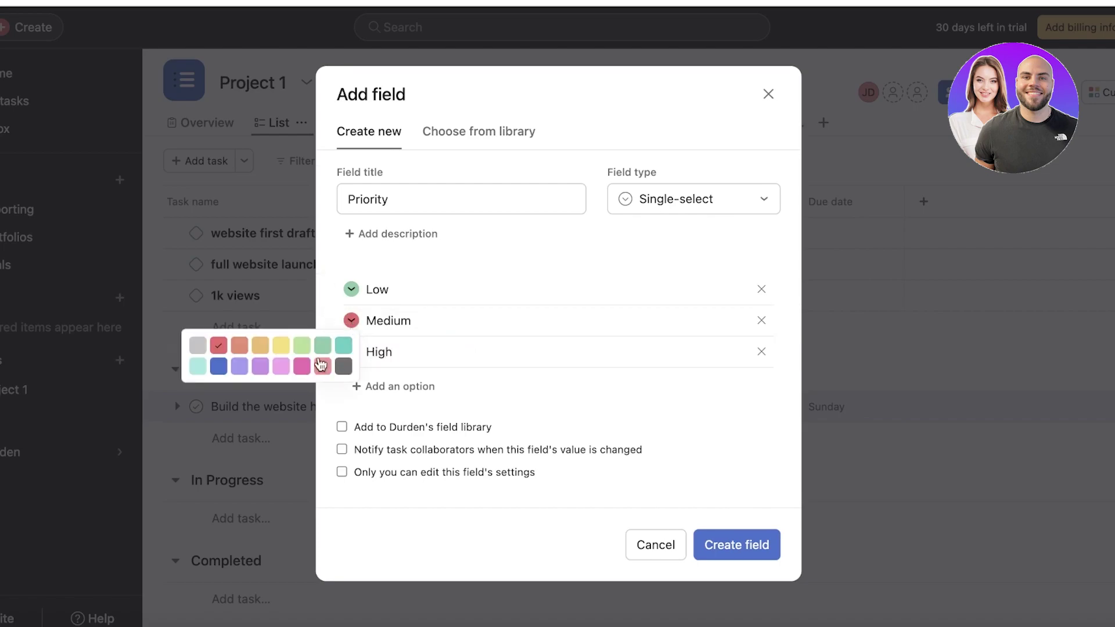
click(281, 345)
click(351, 354)
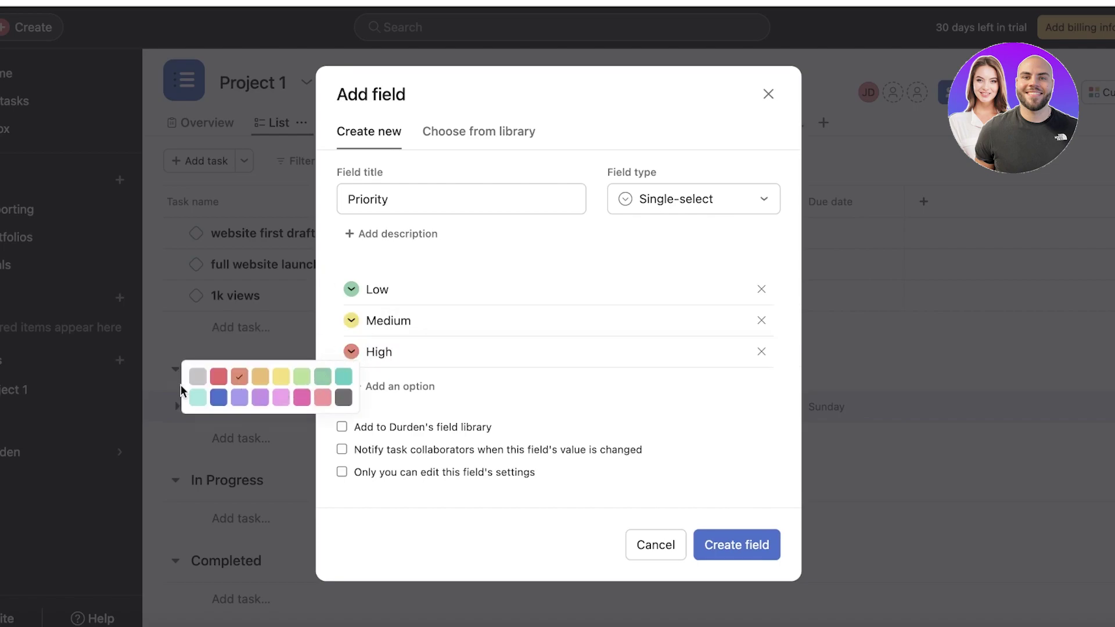
click(218, 378)
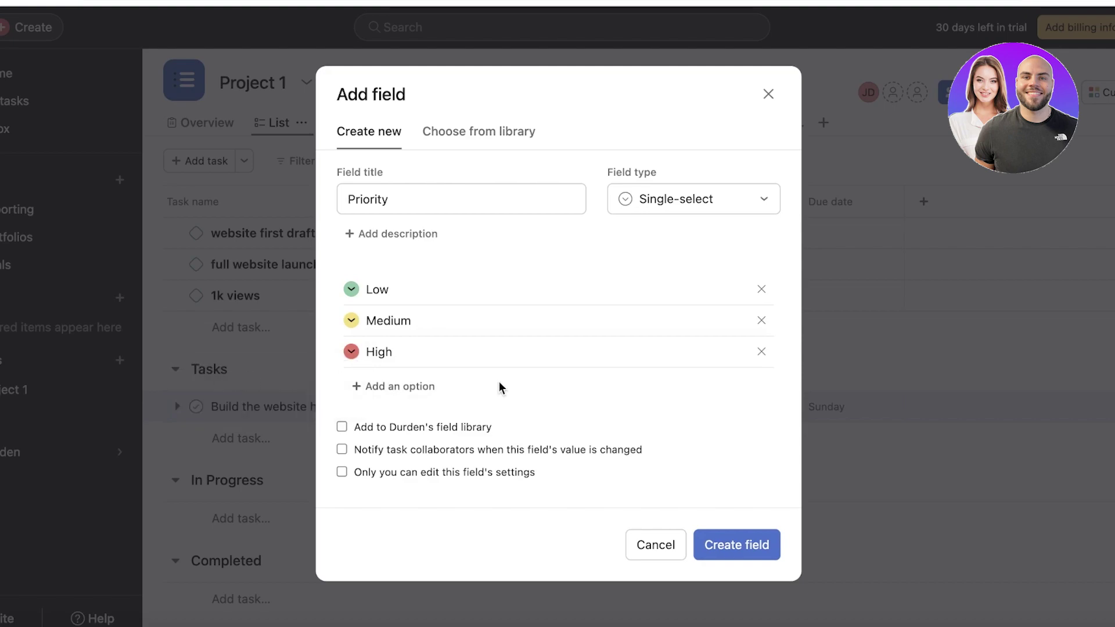
Create the Priority field and set website first draft, 1k views and full website launch to Low
click(772, 550)
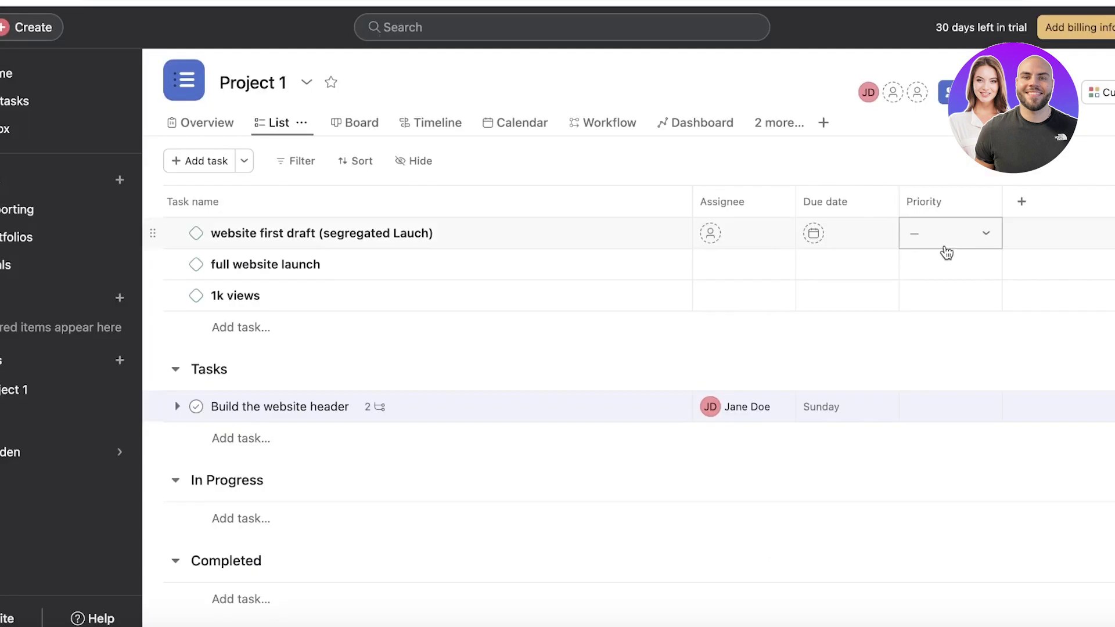
click(943, 246)
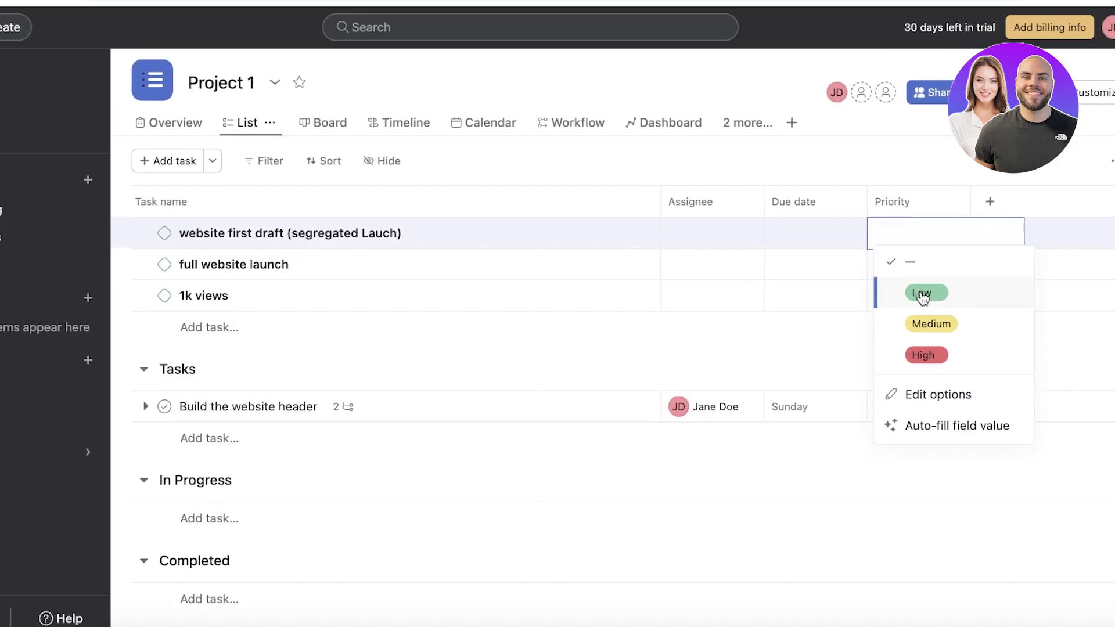
click(954, 295)
click(950, 295)
click(954, 354)
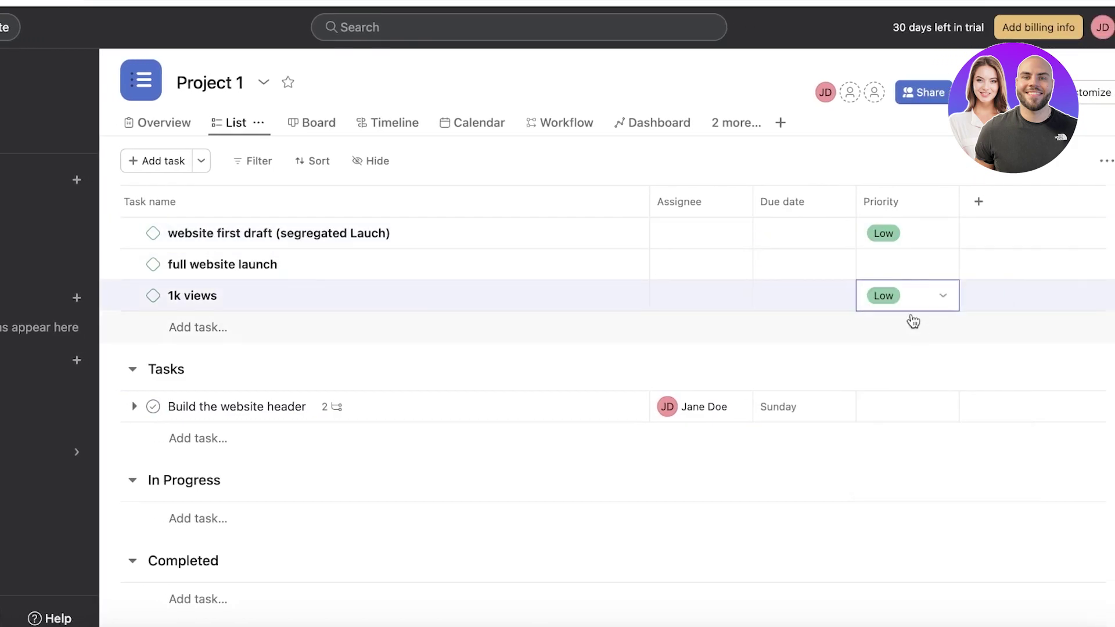
click(901, 262)
click(905, 326)
Set Build the website header's priority to Medium, then cancel adding another field
click(894, 406)
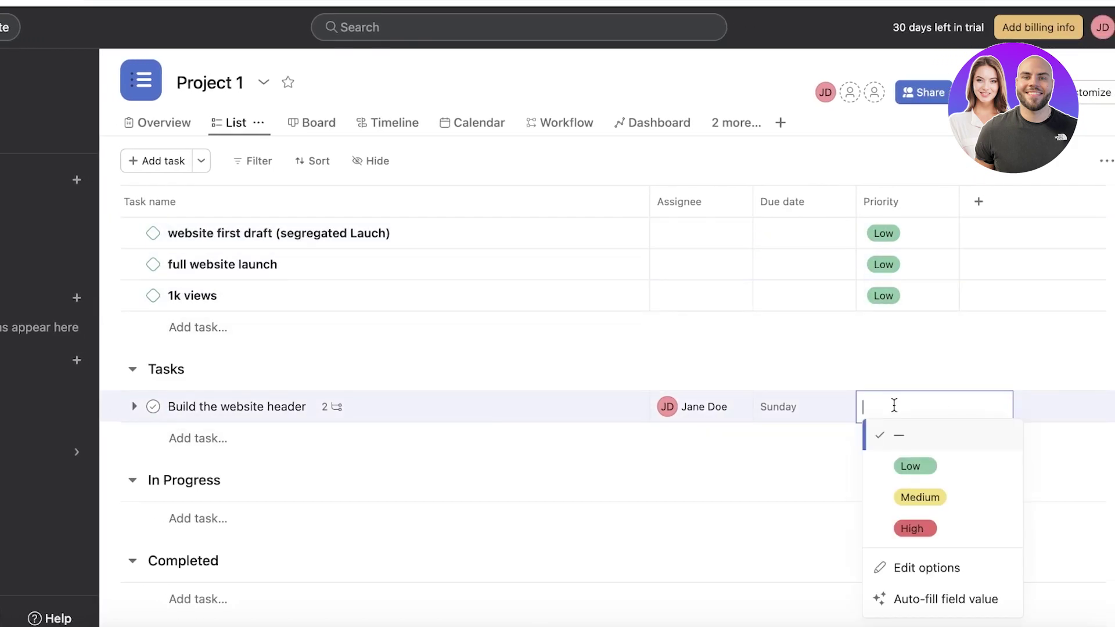
click(920, 497)
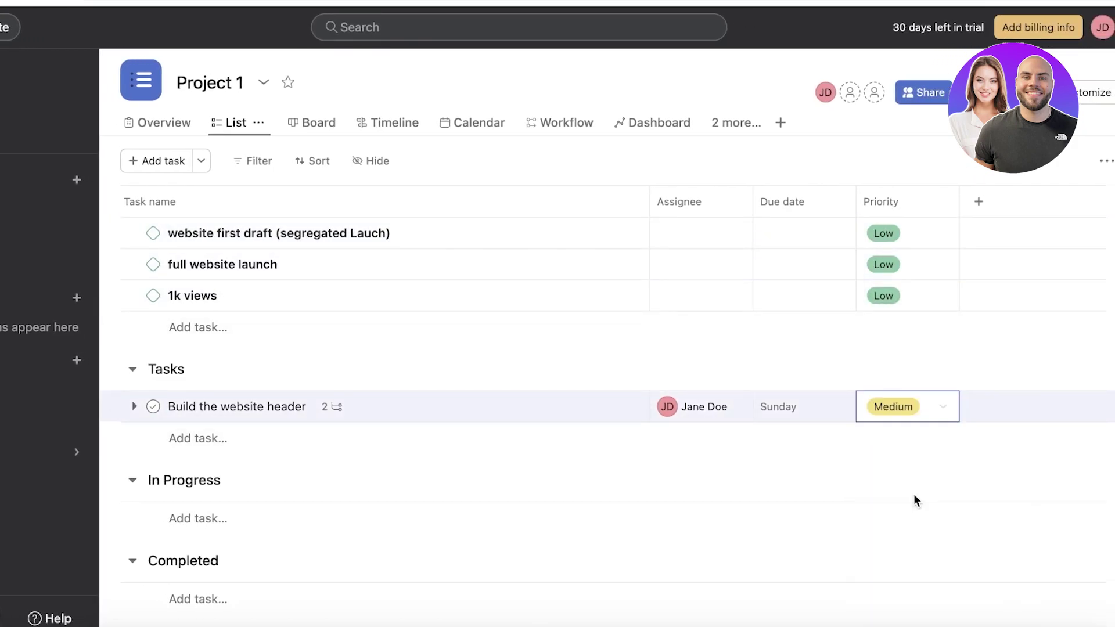
click(985, 190)
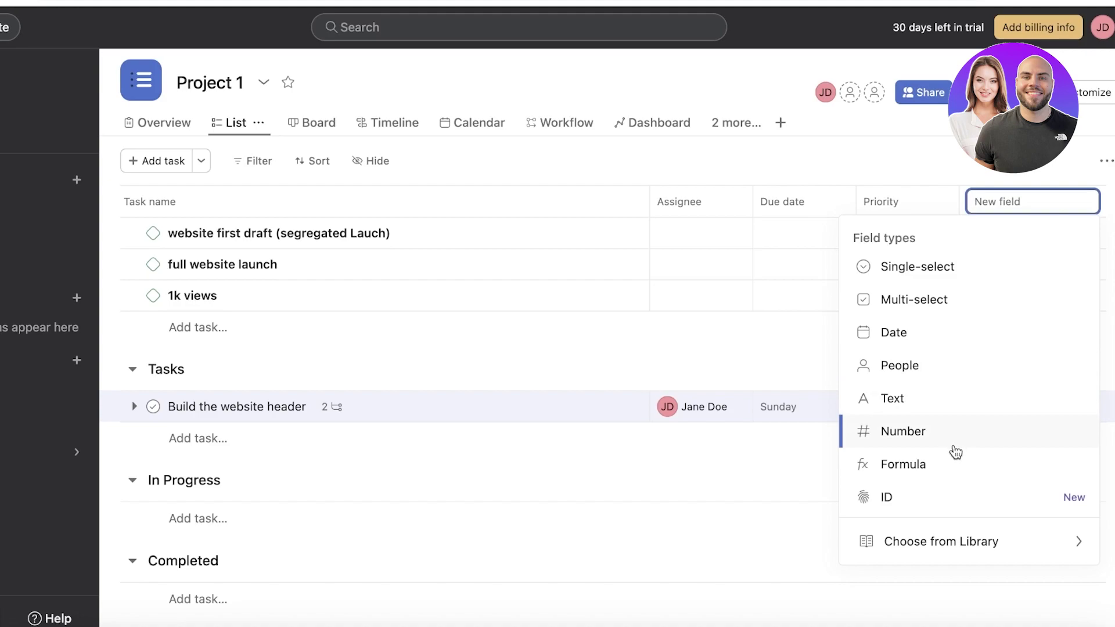
key(Escape)
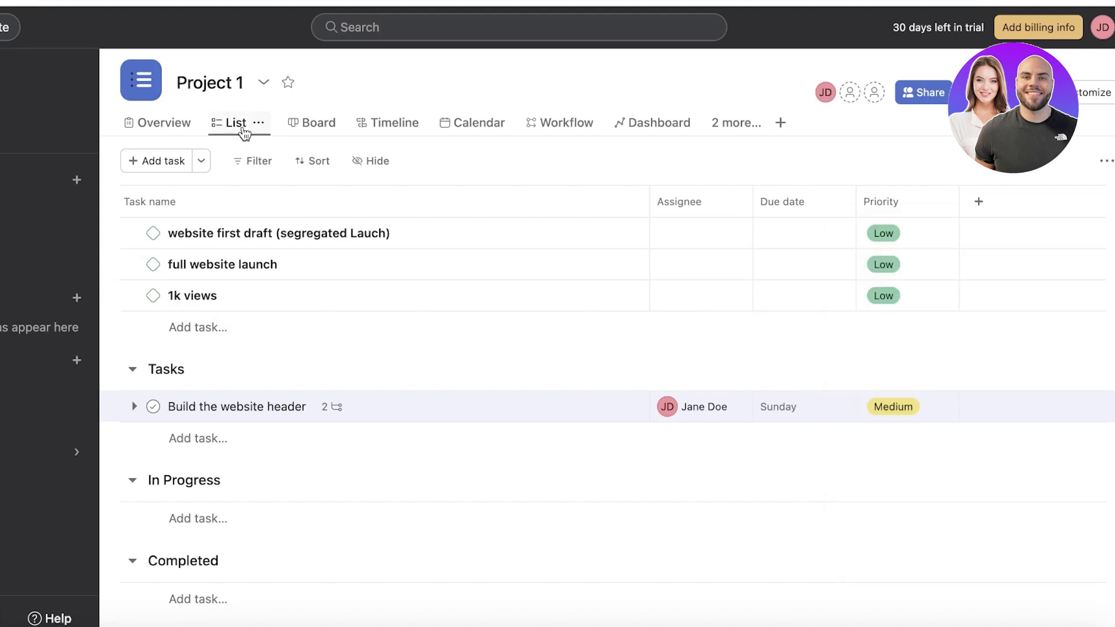
On the Board, move Build the website header into In Progress, then view the Timeline
click(293, 124)
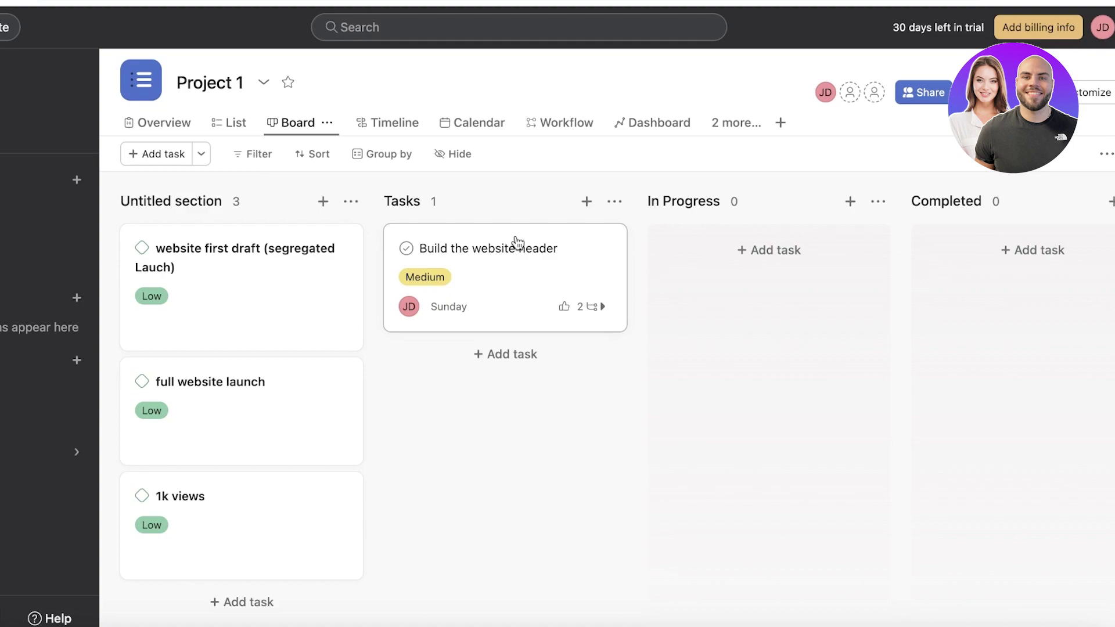
drag(518, 242, 379, 138)
click(384, 123)
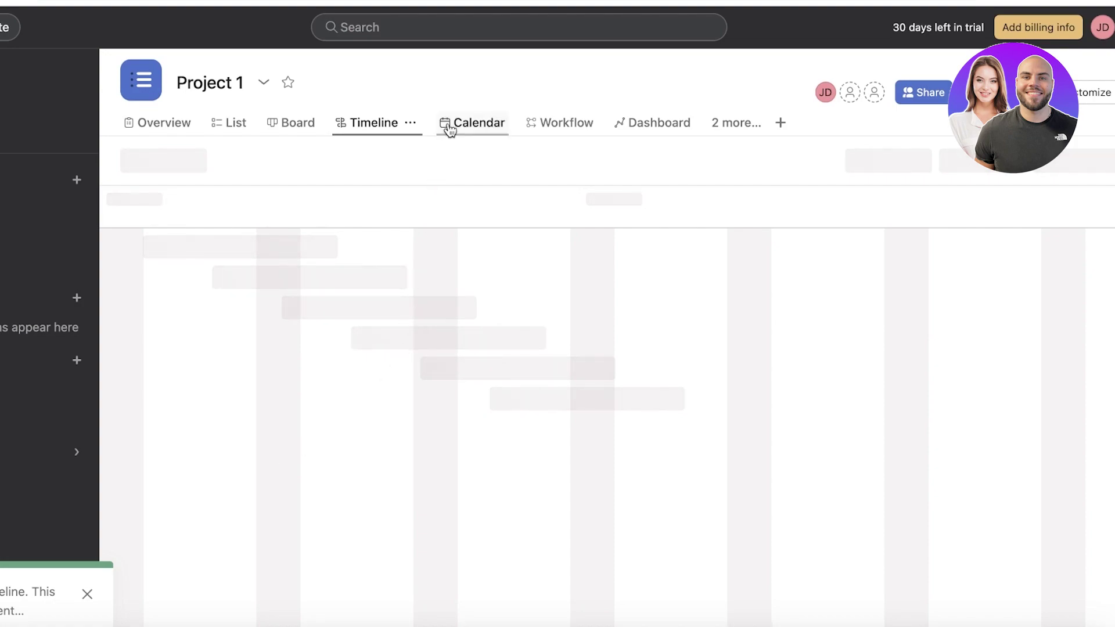
Look through the Calendar, Workflow, Dashboard and hidden extra views
click(467, 131)
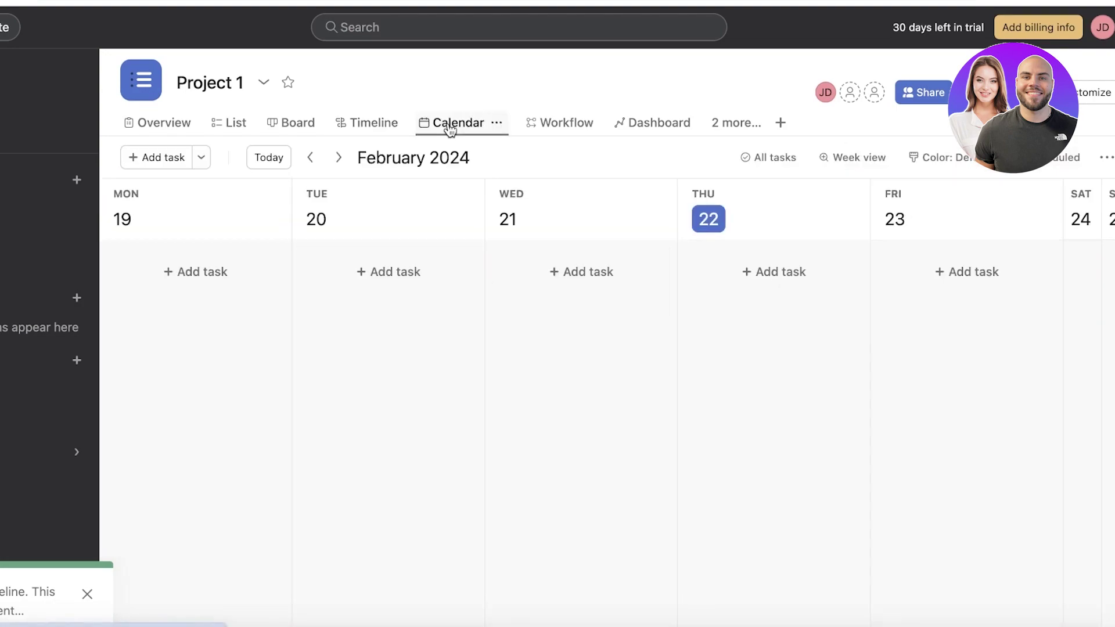
click(568, 129)
click(659, 129)
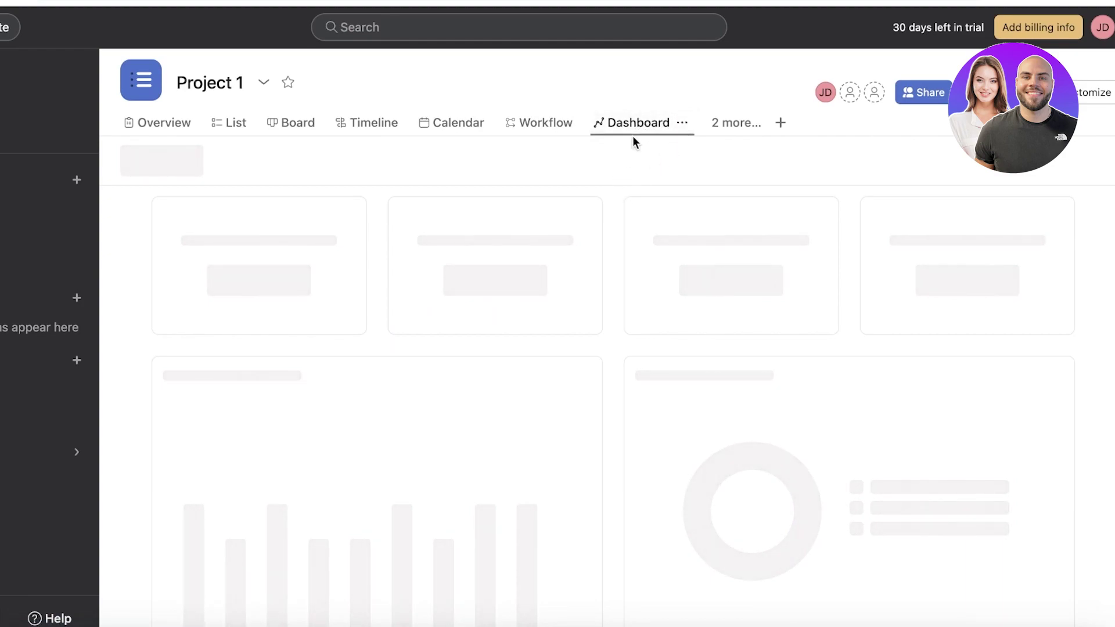
click(746, 124)
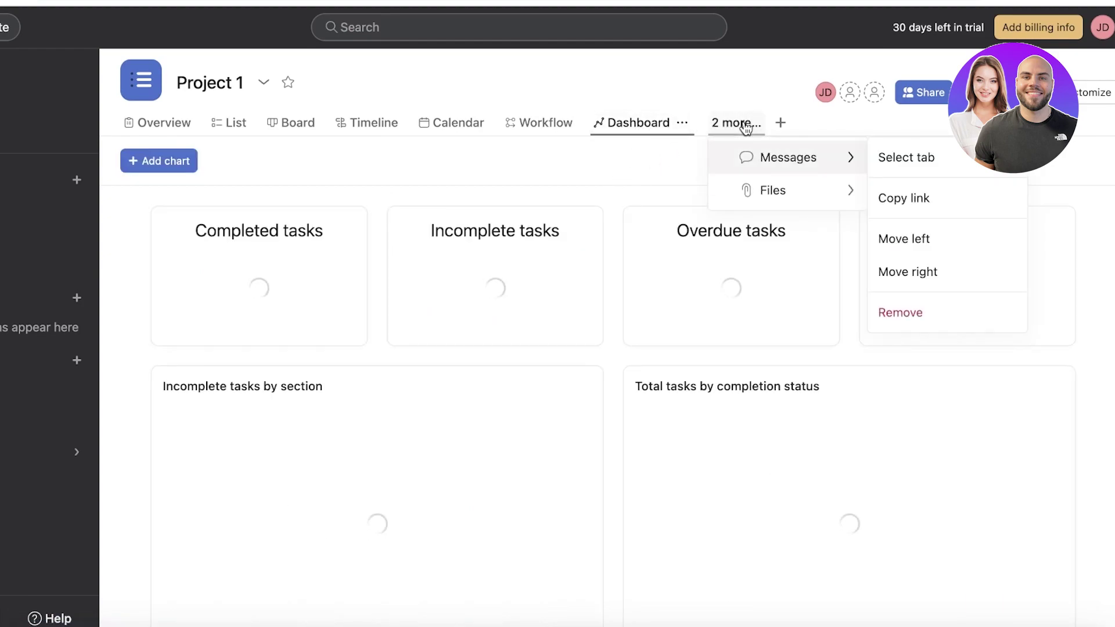
click(743, 129)
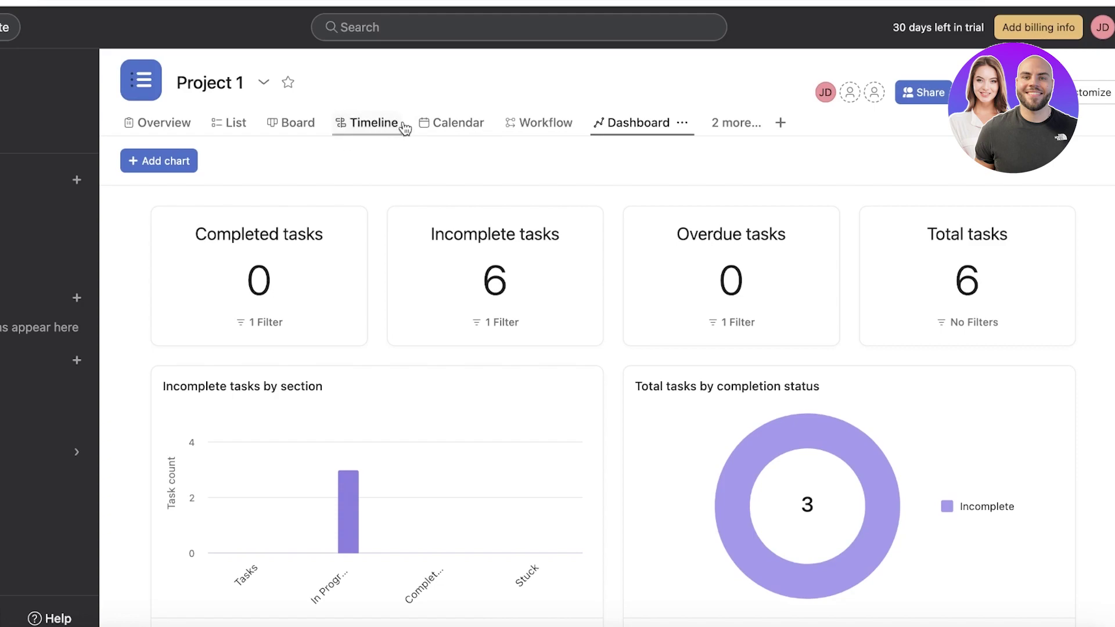
Remove the Calendar view from Project 1
click(445, 122)
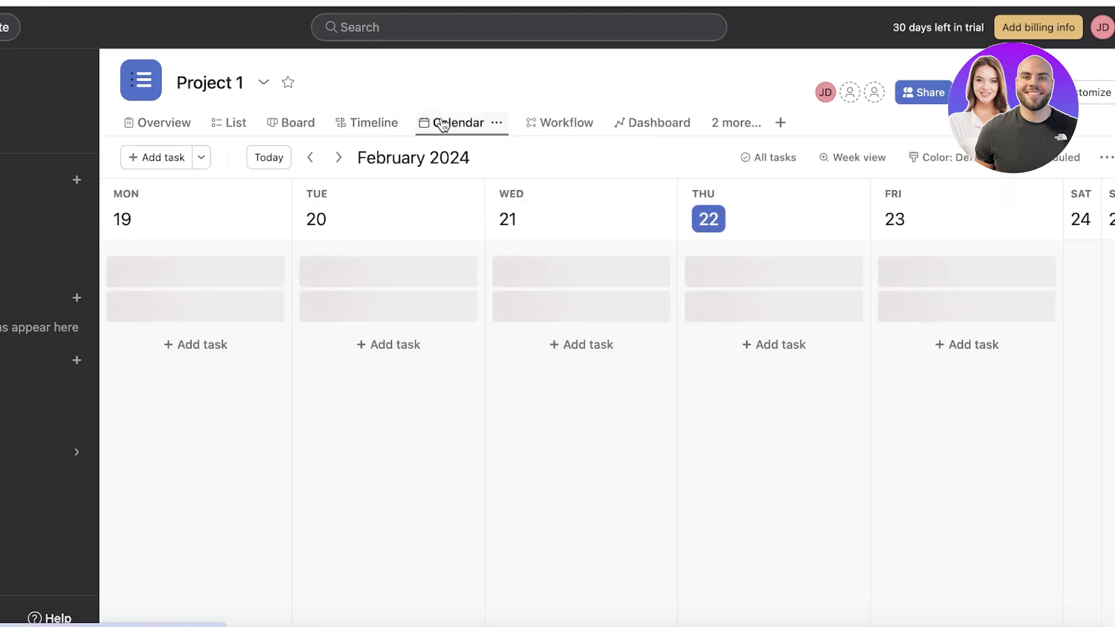
click(498, 123)
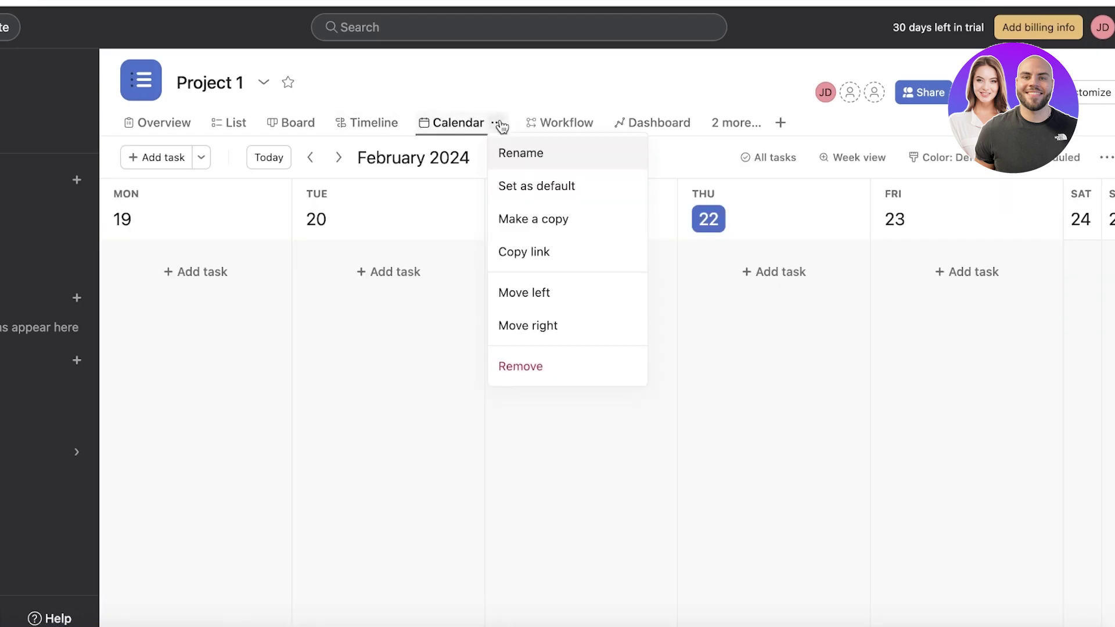
click(559, 371)
click(692, 390)
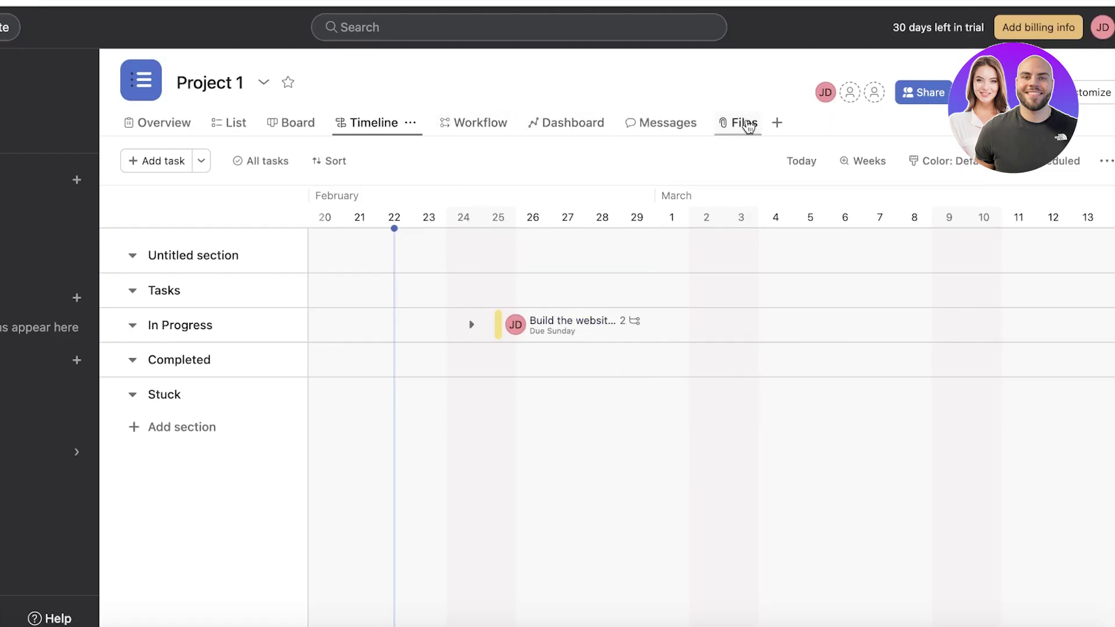
Remove the Messages view from Project 1
click(735, 122)
click(664, 124)
click(688, 123)
click(711, 267)
click(714, 389)
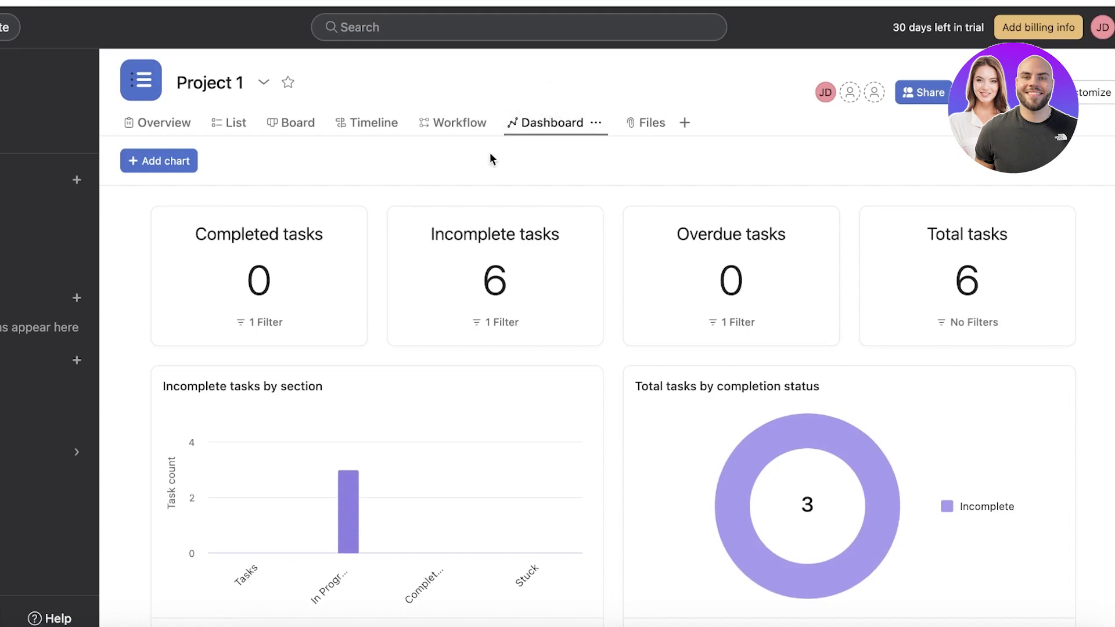
Start adding a dashboard chart and look at the available chart styles
mouse_move(347, 251)
scroll(1088, 317, down, 6)
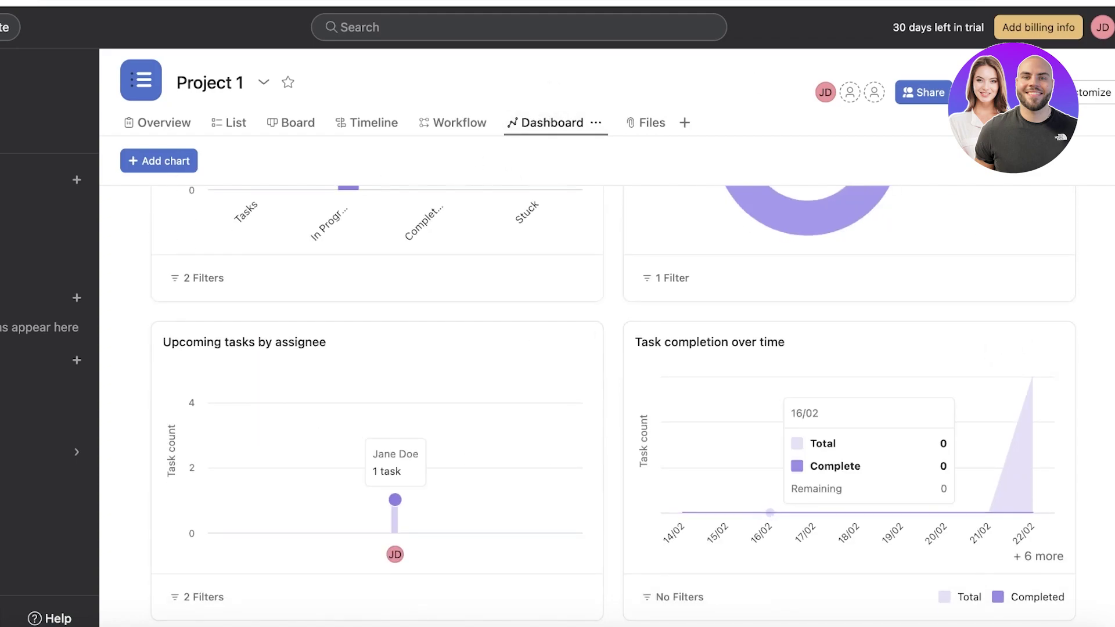
scroll(822, 461, up, 3)
scroll(292, 281, up, 3)
click(166, 161)
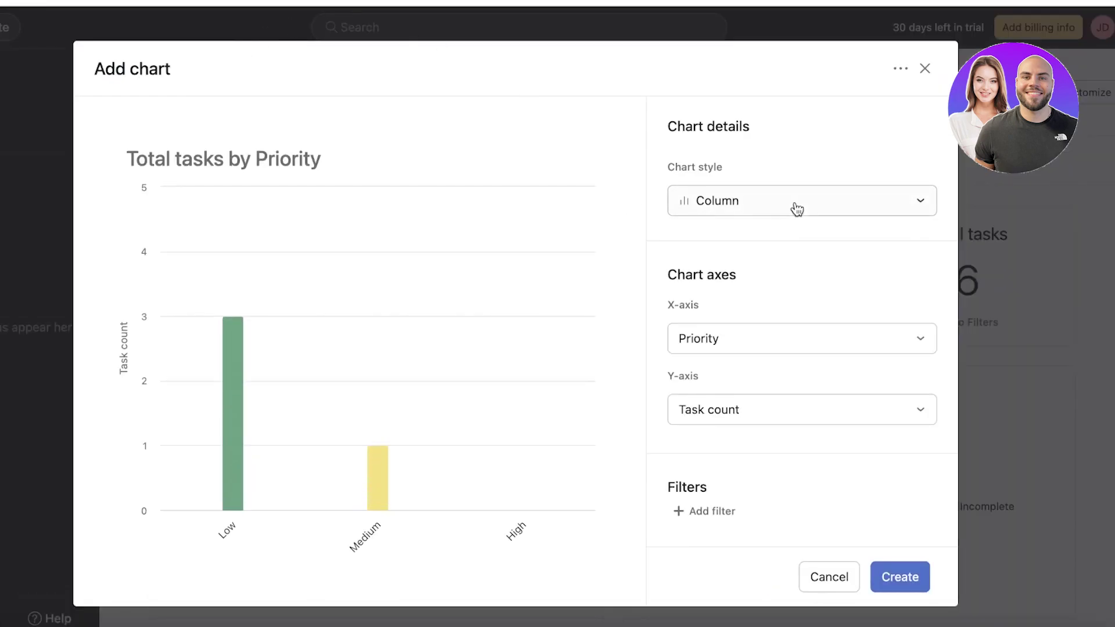
click(798, 209)
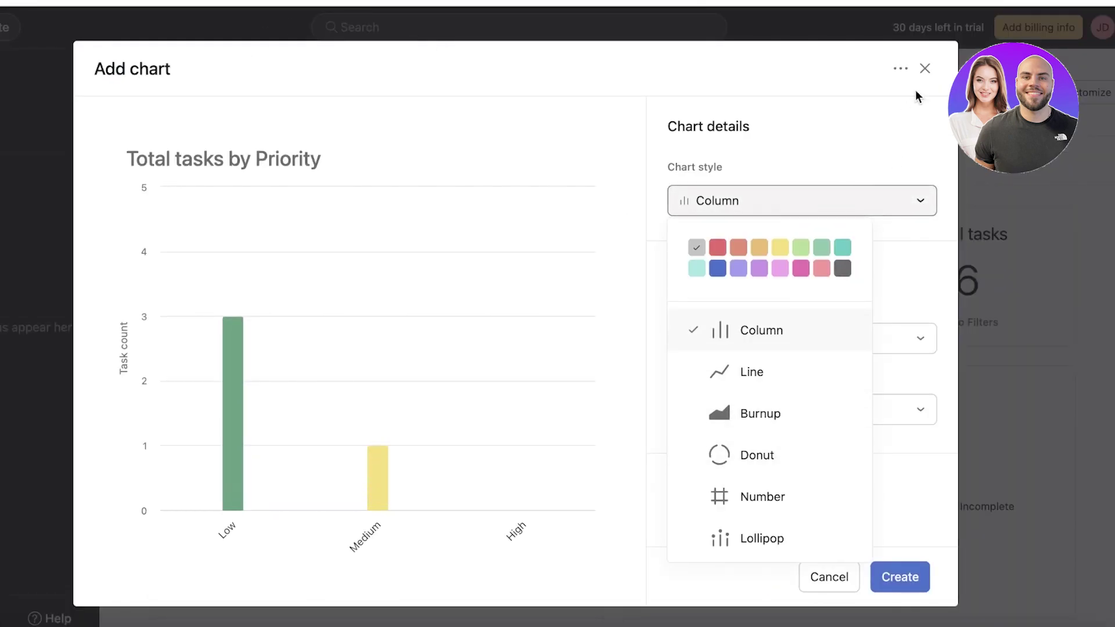
Discard the new chart without creating it and return to the Home page
click(925, 69)
click(925, 69)
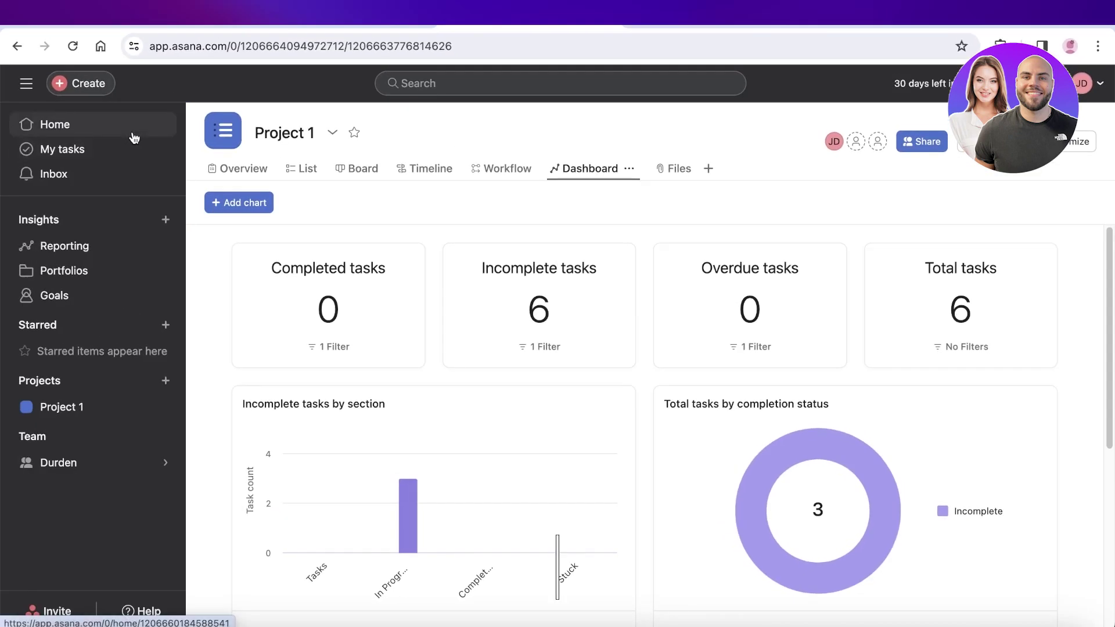
click(133, 137)
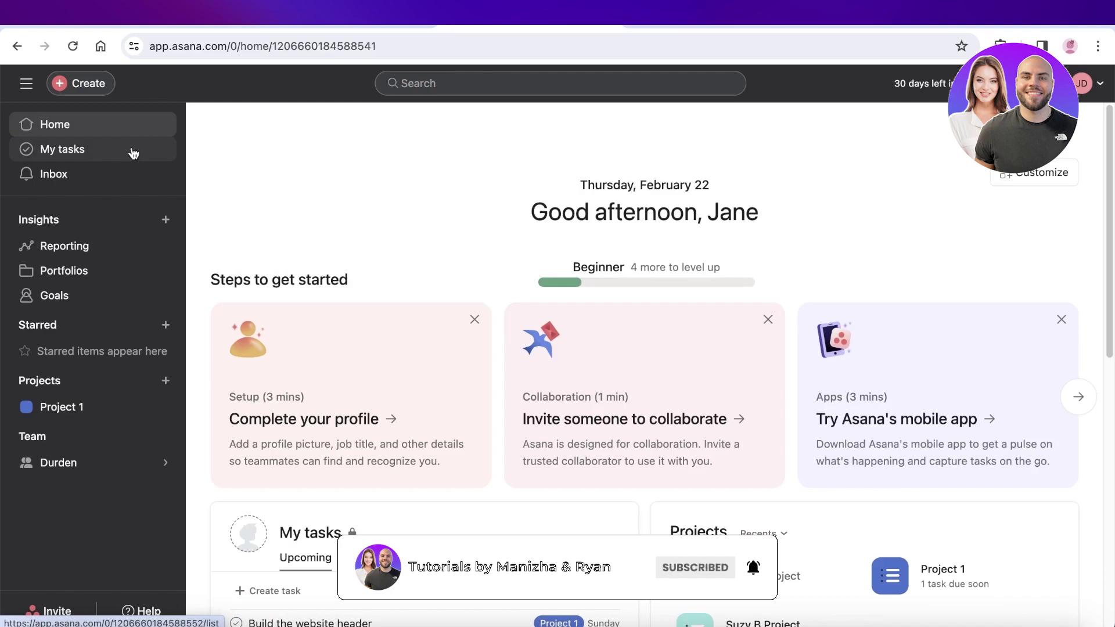